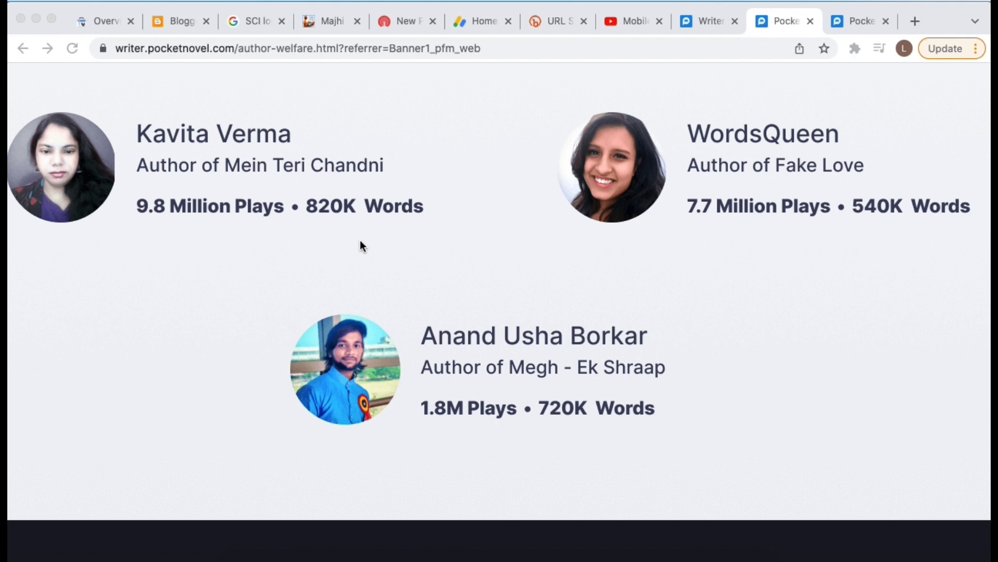
Step: Look over the featured authors on the Writer Benefit page and return to the program introduction
{"action": "scroll", "coordinate": [396, 270], "scroll_direction": "down", "scroll_amount": 2}
{"action": "left_click", "coordinate": [521, 302]}
{"action": "scroll", "coordinate": [521, 302], "scroll_direction": "up", "scroll_amount": 15}
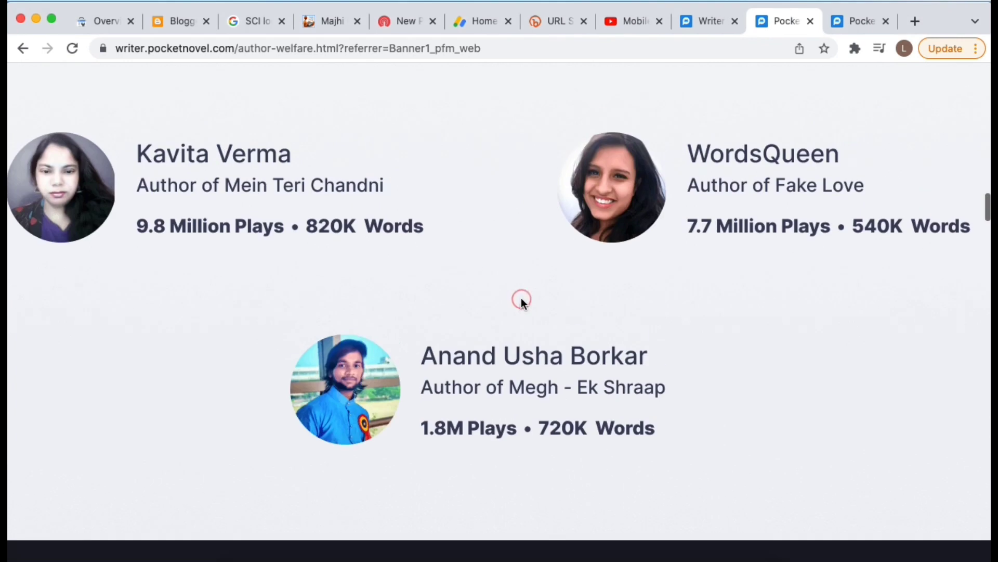
{"action": "scroll", "coordinate": [522, 302], "scroll_direction": "up", "scroll_amount": 10}
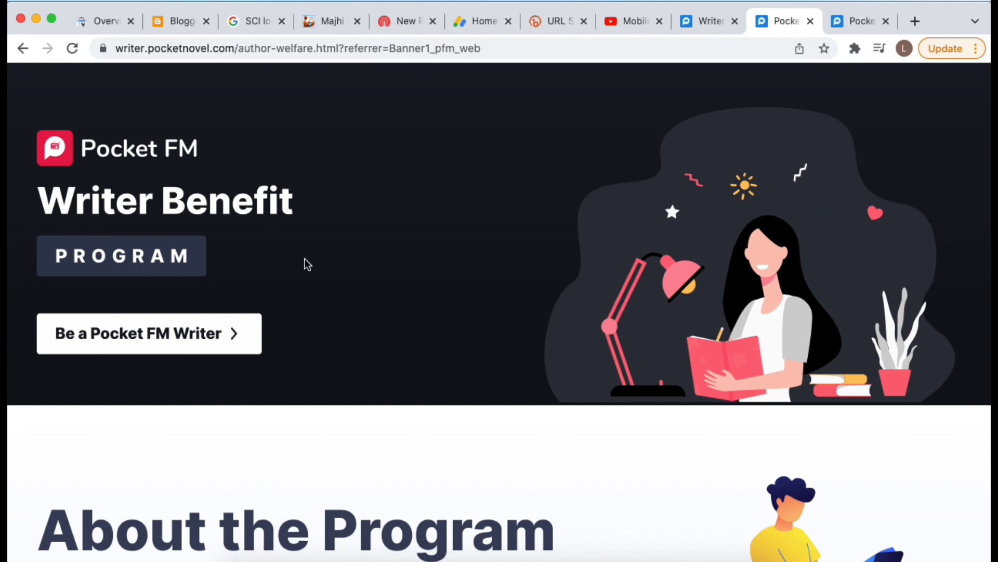
Step: Go to the Writer sign-in page and submit the one-time verification code
{"action": "left_click", "coordinate": [703, 23]}
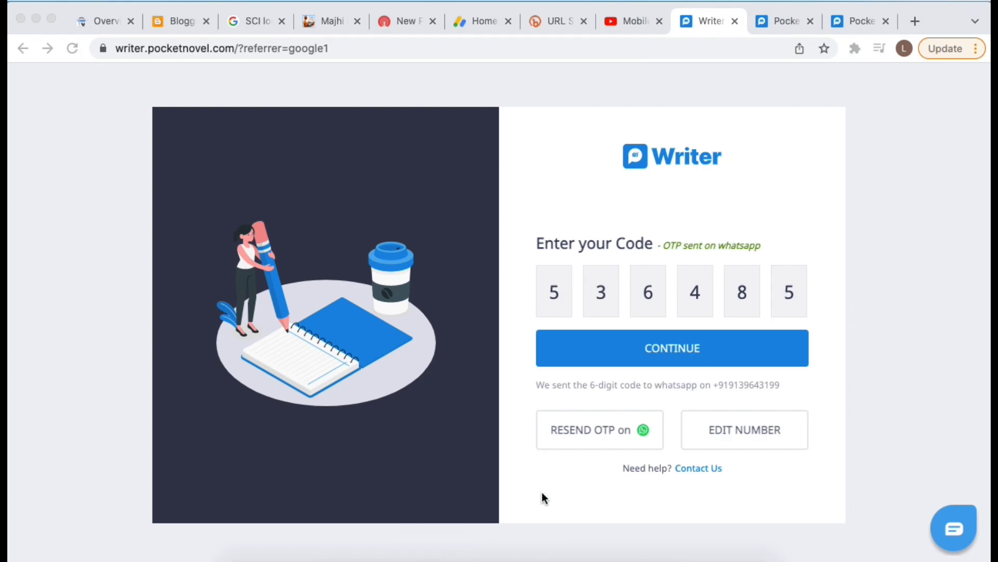
{"action": "left_click", "coordinate": [633, 351]}
{"action": "left_click", "coordinate": [634, 353]}
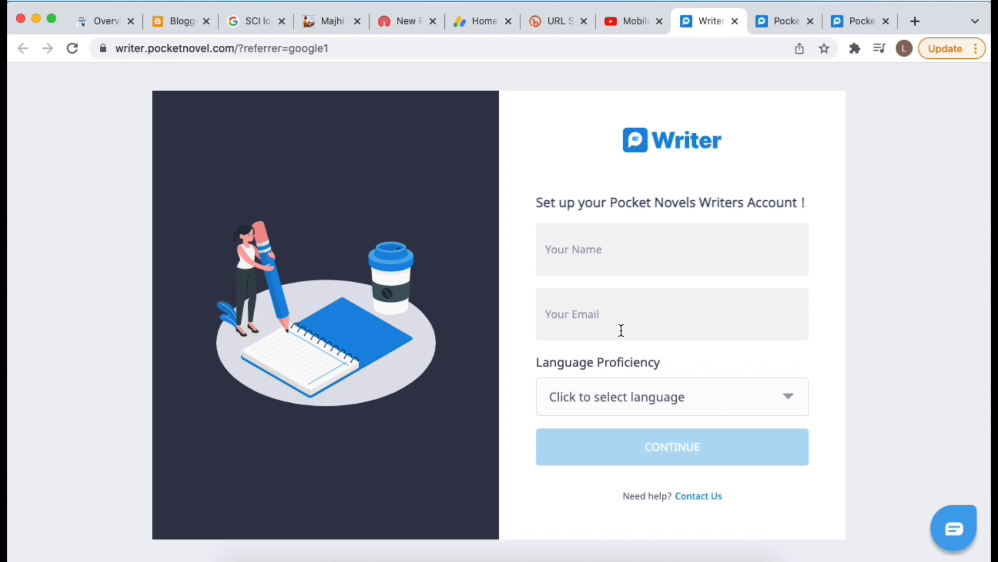
Step: Enter the writer's name and choose a language proficiency in the account setup form
{"action": "left_click", "coordinate": [600, 258]}
{"action": "type", "text": "Ajay"}
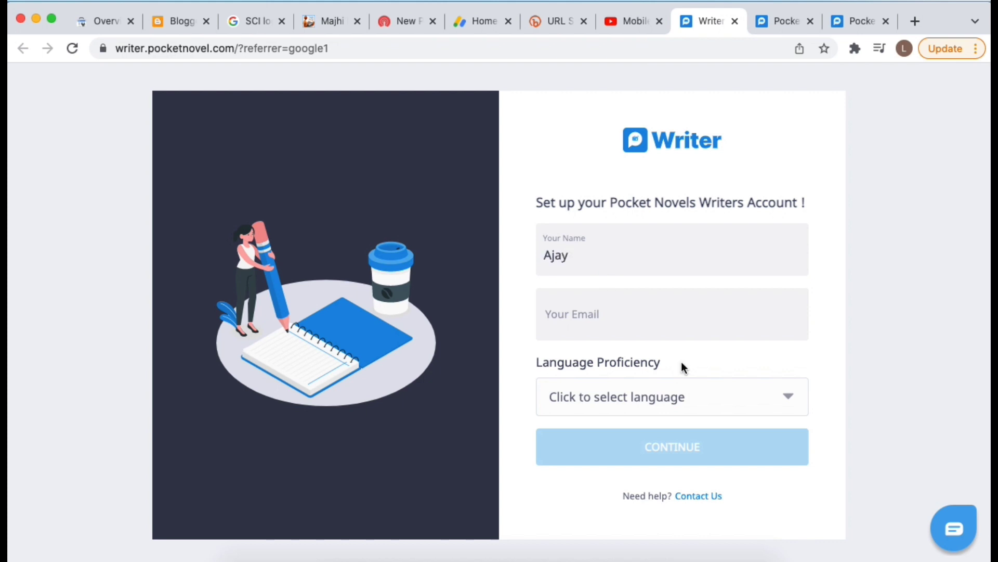
{"action": "left_click", "coordinate": [651, 319]}
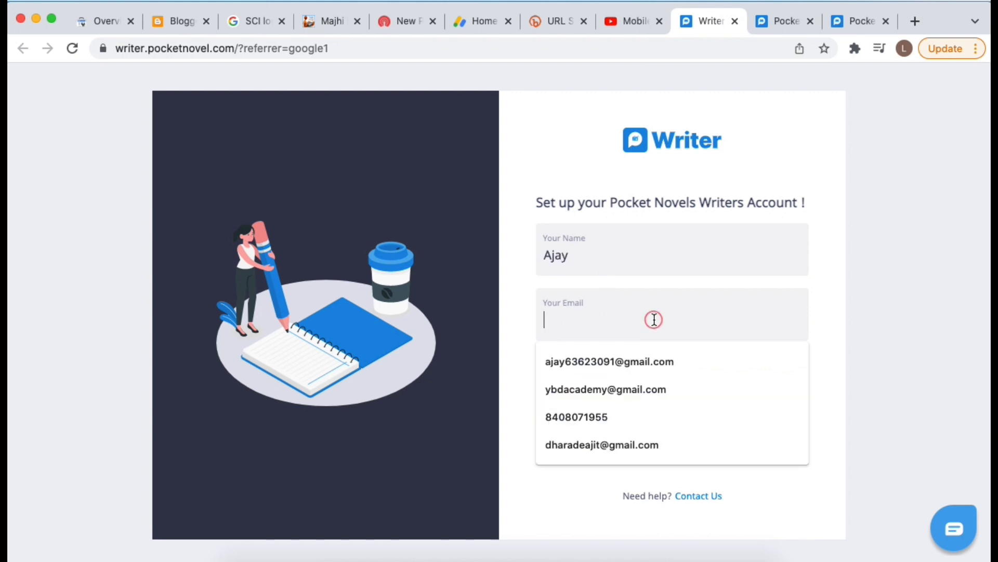
{"action": "left_click", "coordinate": [464, 422]}
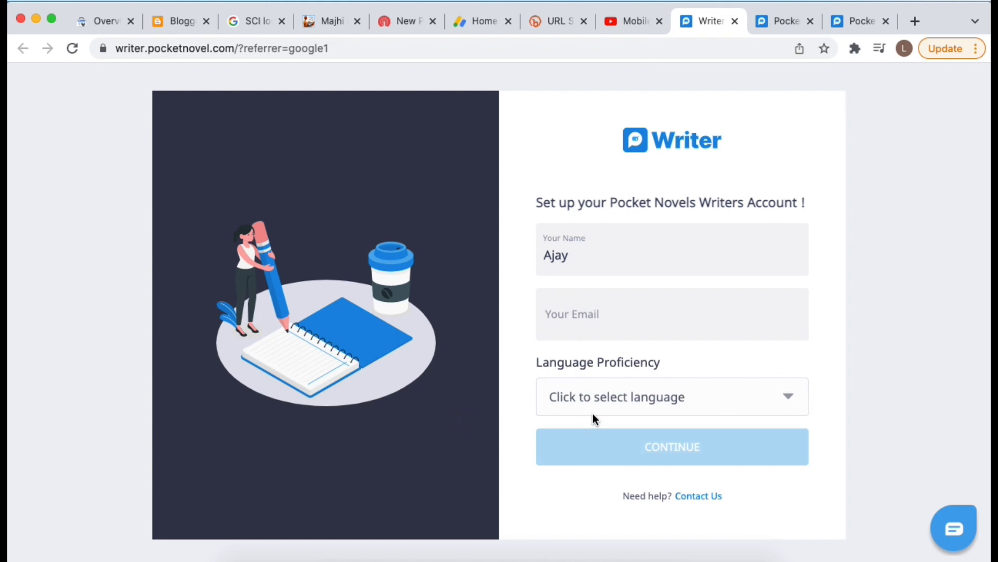
{"action": "left_click", "coordinate": [636, 401]}
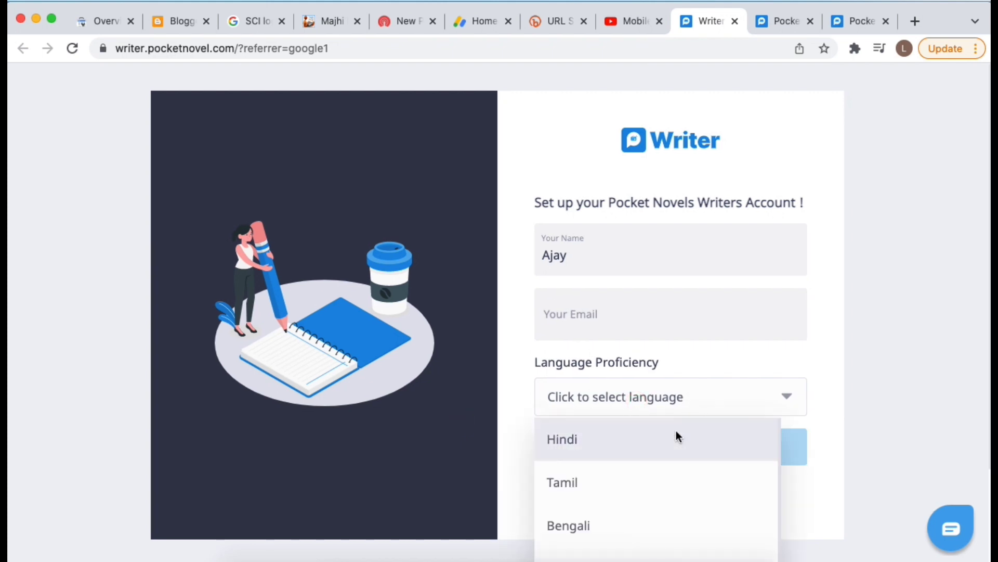
{"action": "scroll", "coordinate": [676, 437], "scroll_direction": "down", "scroll_amount": 5}
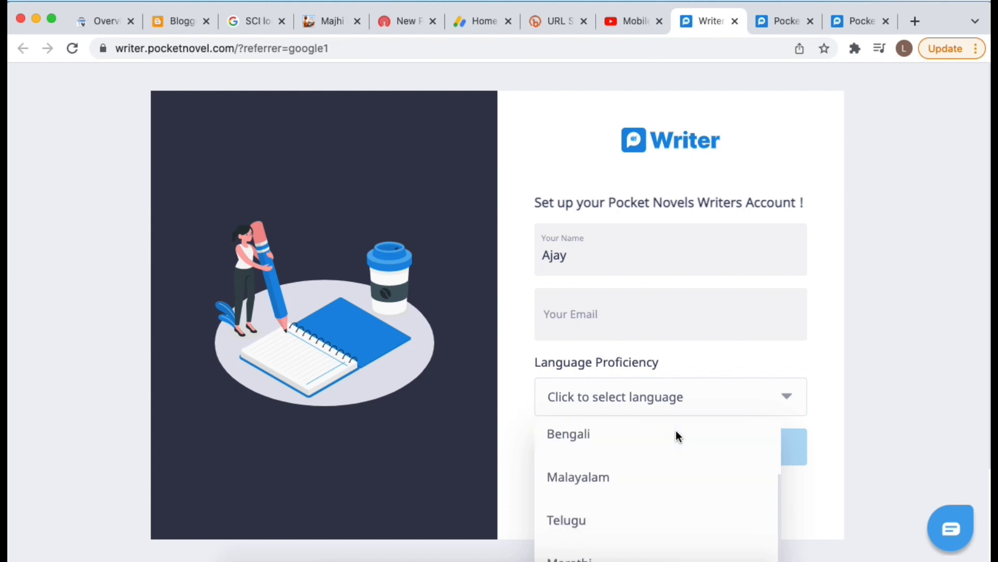
{"action": "left_click", "coordinate": [588, 497]}
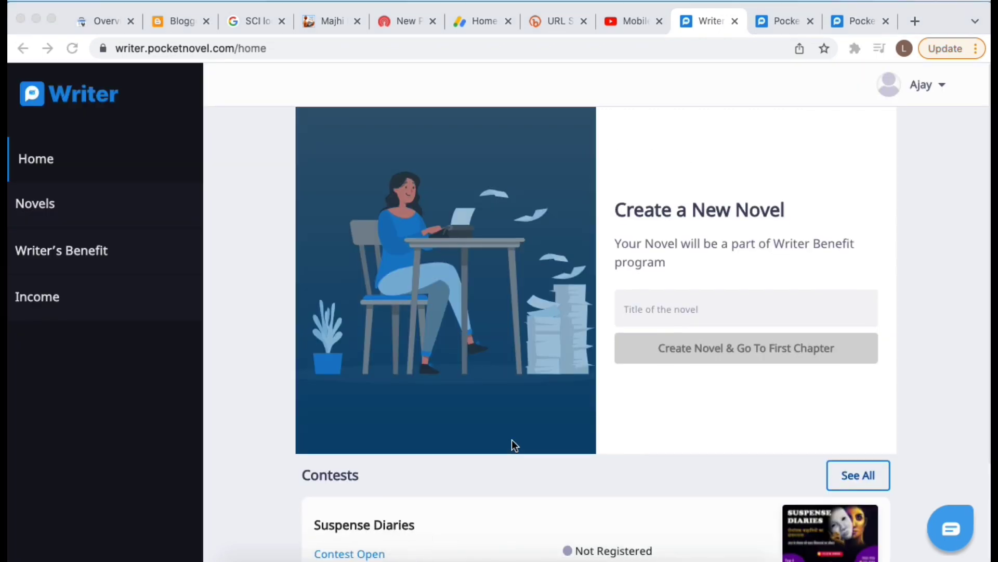
Step: Look over the new-novel form and the listed contests on the writer home page
{"action": "scroll", "coordinate": [512, 440], "scroll_direction": "down", "scroll_amount": 3}
{"action": "scroll", "coordinate": [512, 440], "scroll_direction": "up", "scroll_amount": 3}
{"action": "scroll", "coordinate": [513, 443], "scroll_direction": "down", "scroll_amount": 3}
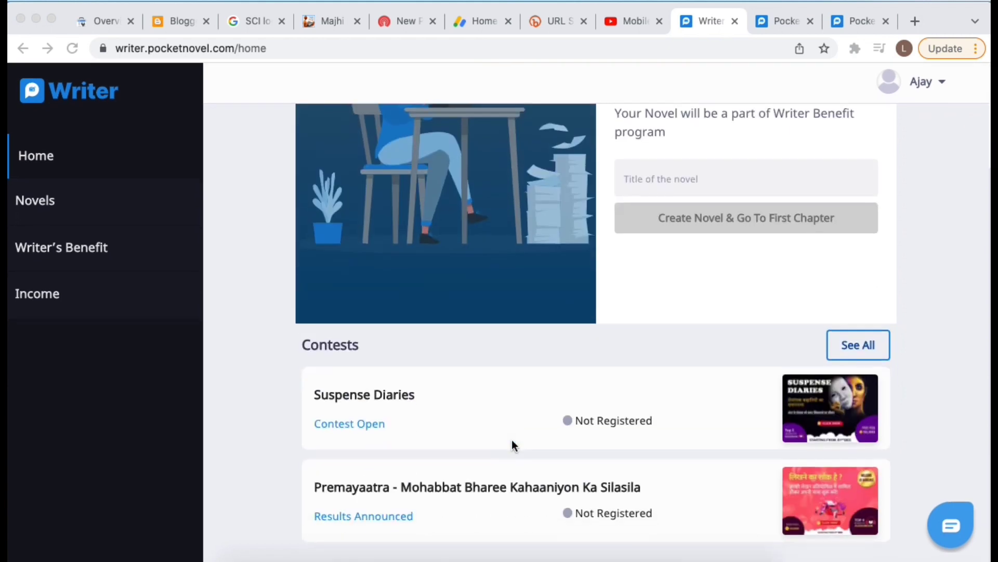
{"action": "scroll", "coordinate": [514, 446], "scroll_direction": "up", "scroll_amount": 3}
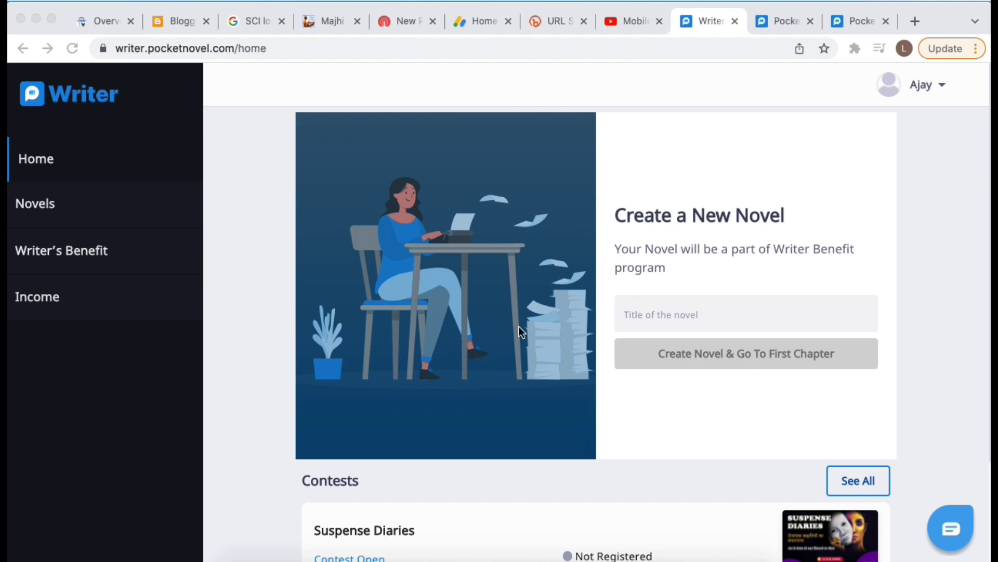
{"action": "scroll", "coordinate": [520, 329], "scroll_direction": "down", "scroll_amount": 5}
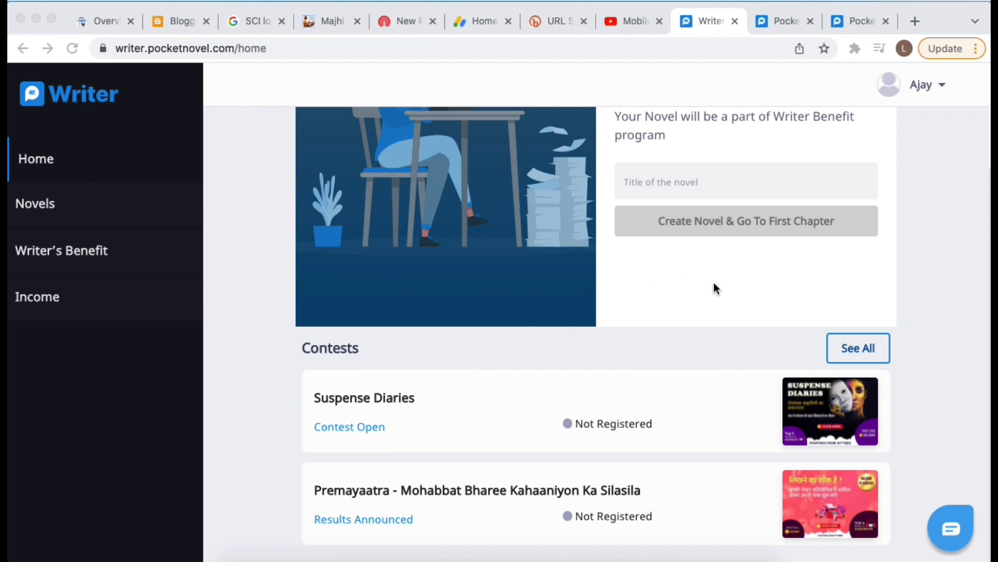
{"action": "scroll", "coordinate": [714, 283], "scroll_direction": "up", "scroll_amount": 2}
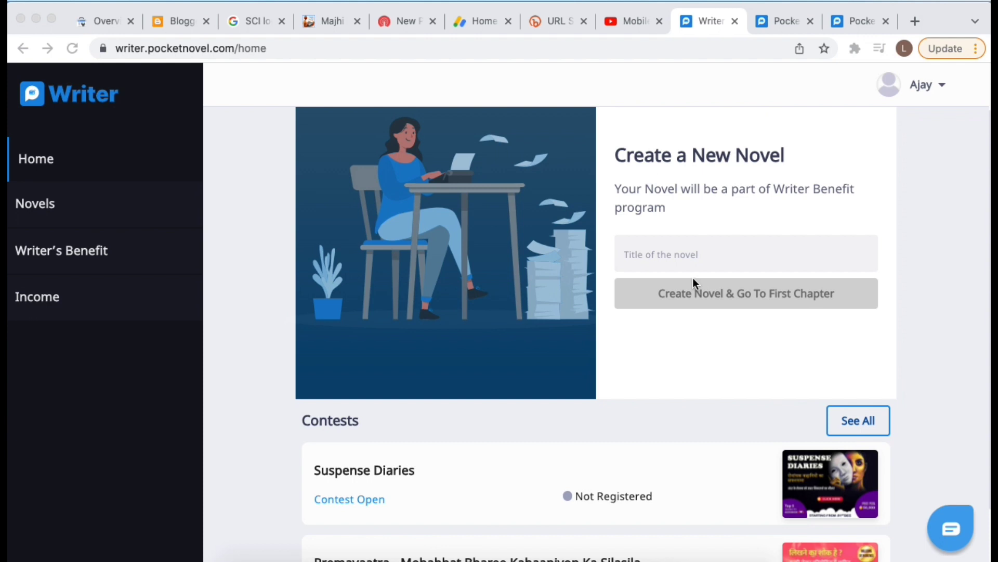
{"action": "scroll", "coordinate": [693, 281], "scroll_direction": "up", "scroll_amount": 1}
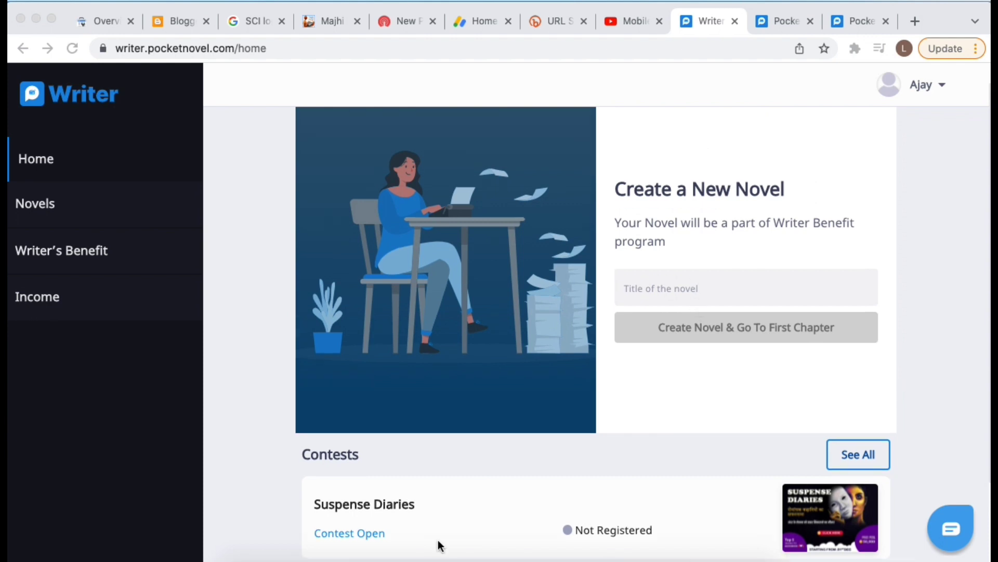
{"action": "scroll", "coordinate": [374, 538], "scroll_direction": "down", "scroll_amount": 1}
{"action": "scroll", "coordinate": [619, 450], "scroll_direction": "down", "scroll_amount": 2}
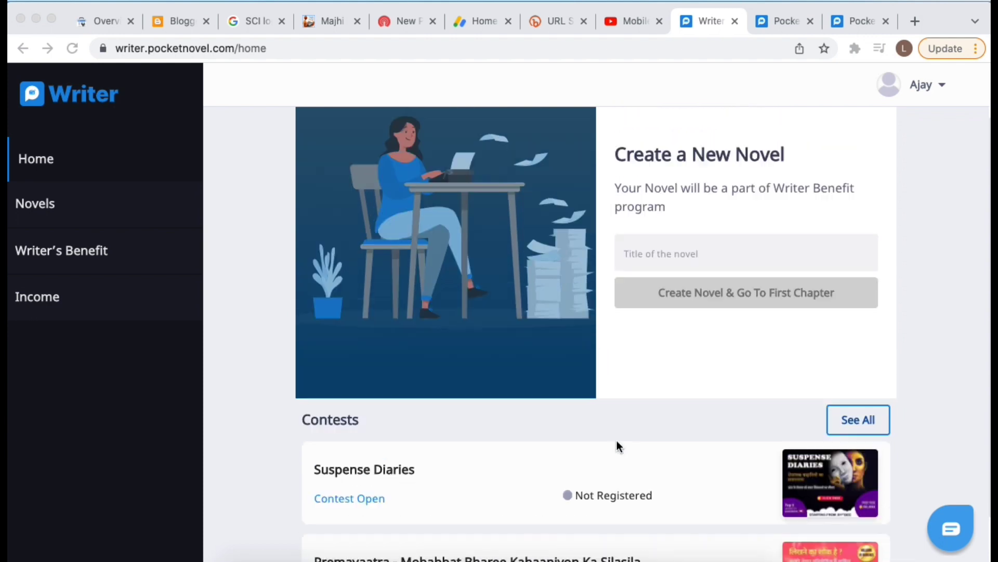
{"action": "scroll", "coordinate": [617, 440], "scroll_direction": "up", "scroll_amount": 3}
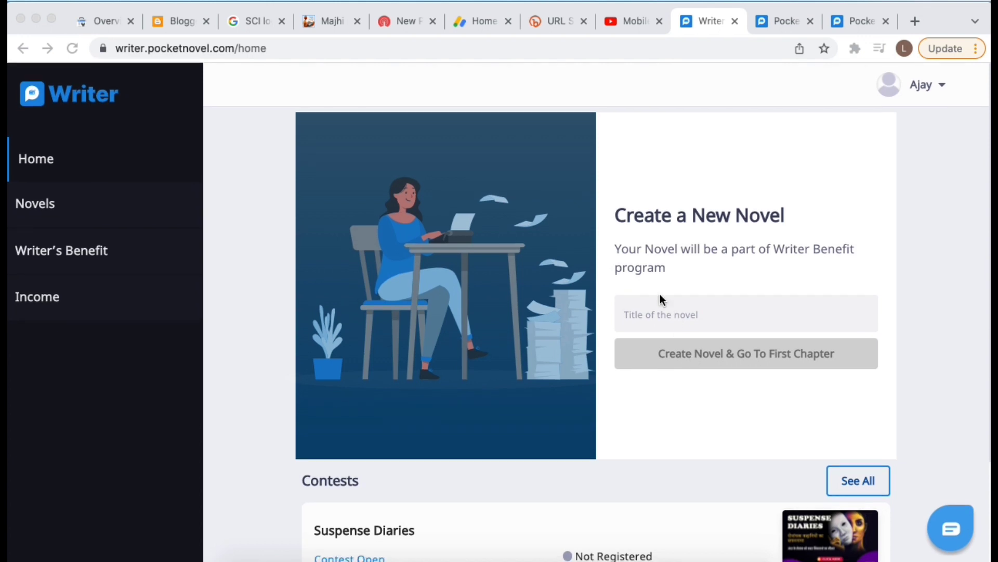
Step: Create a new novel titled "Marathi Story" and go to its first chapter
{"action": "left_click", "coordinate": [691, 316]}
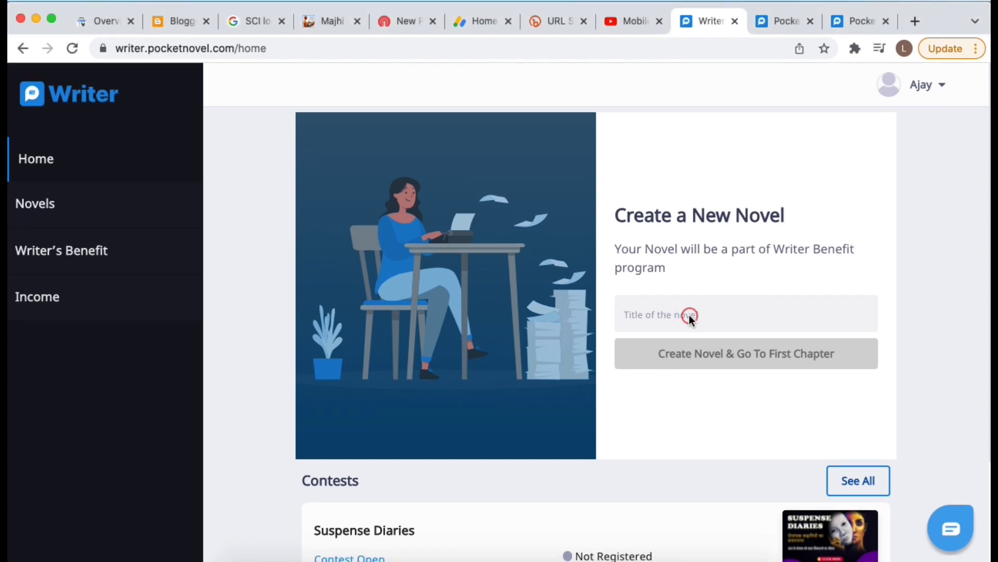
{"action": "left_click", "coordinate": [710, 316]}
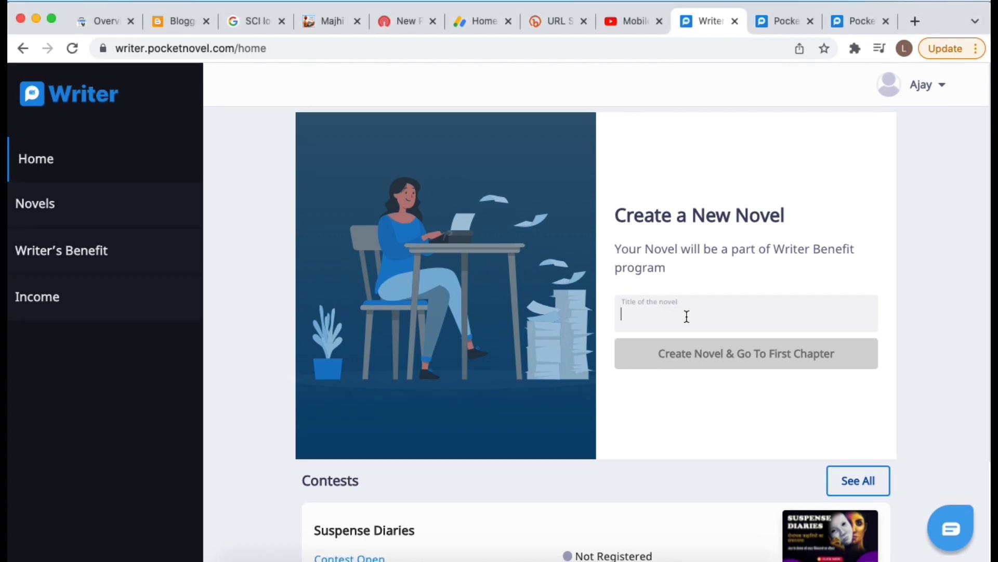
{"action": "type", "text": "sd"}
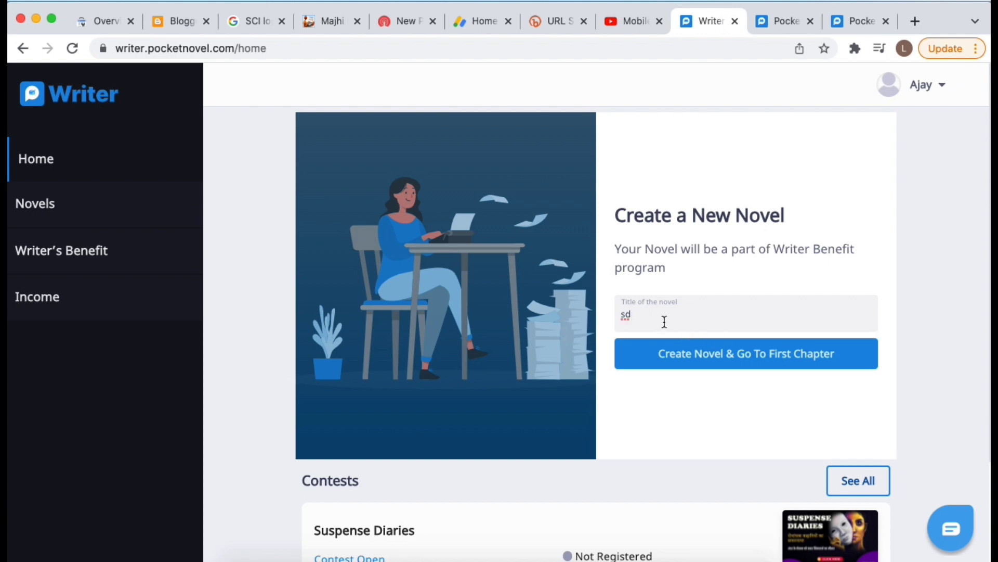
{"action": "key", "text": "BackSpace"}
{"action": "key", "text": "BackSpace"}
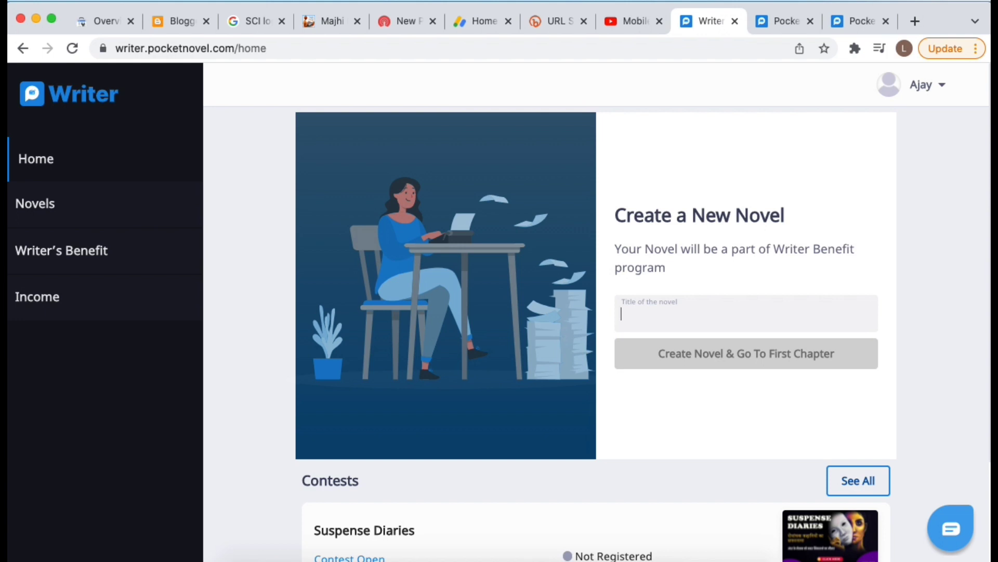
{"action": "type", "text": "Marthii"}
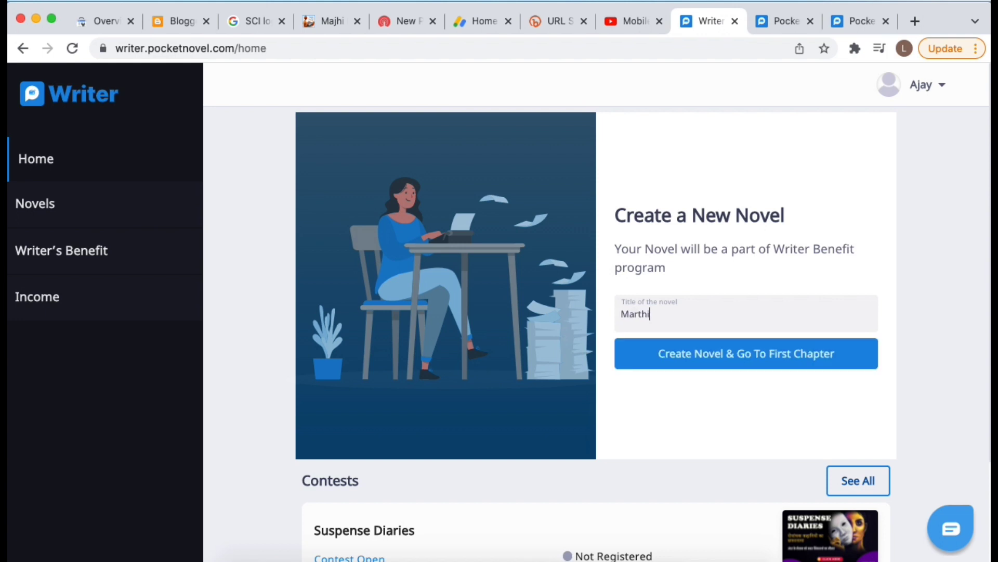
{"action": "key", "text": "BackSpace"}
{"action": "key", "text": "BackSpace"}
{"action": "key", "text": "BackSpace"}
{"action": "key", "text": "BackSpace"}
{"action": "type", "text": "athi"}
{"action": "type", "text": "Story"}
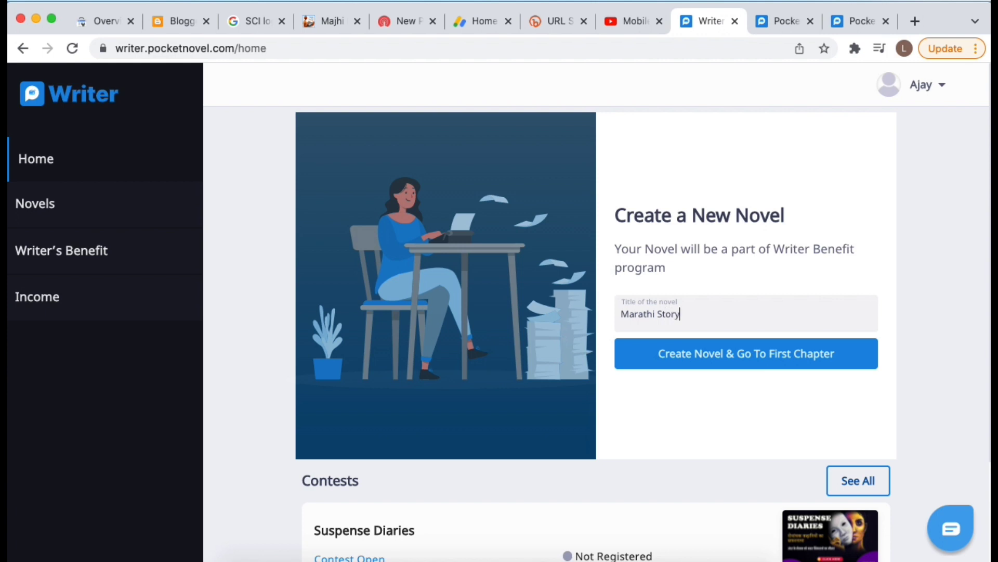
{"action": "left_click", "coordinate": [728, 358]}
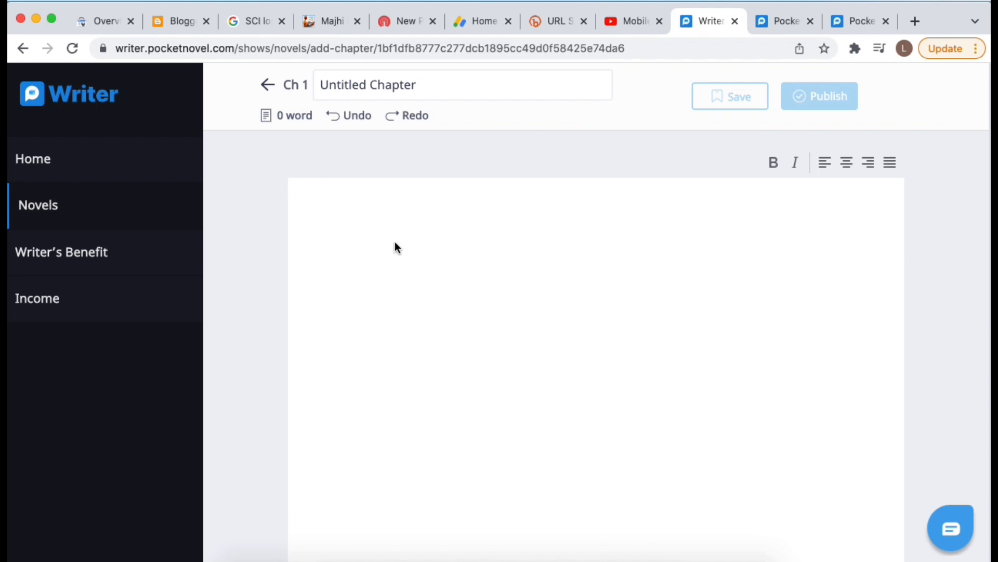
{"action": "type", "text": "jfdkj dhkls"}
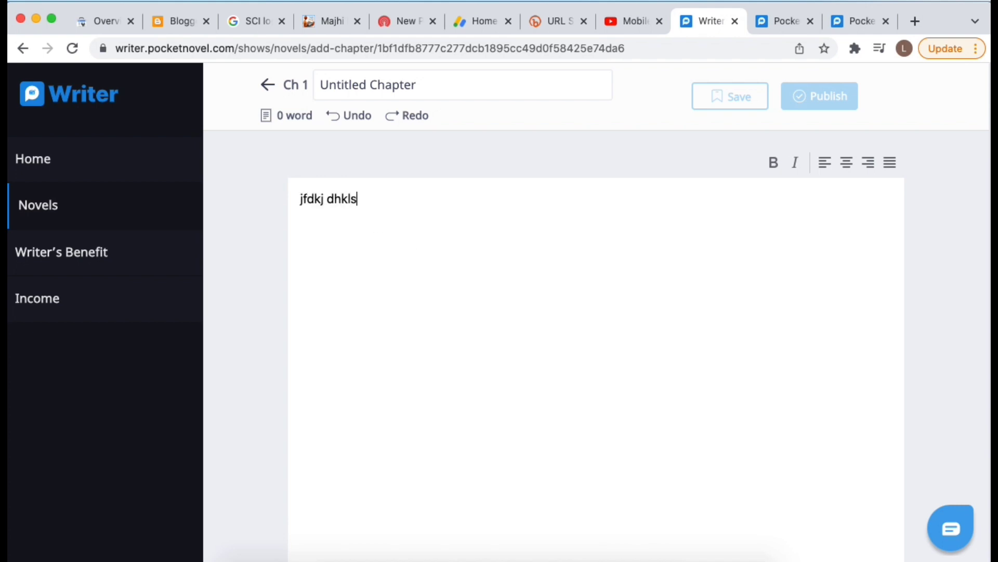
{"action": "type", "text": "dhf  dshlf"}
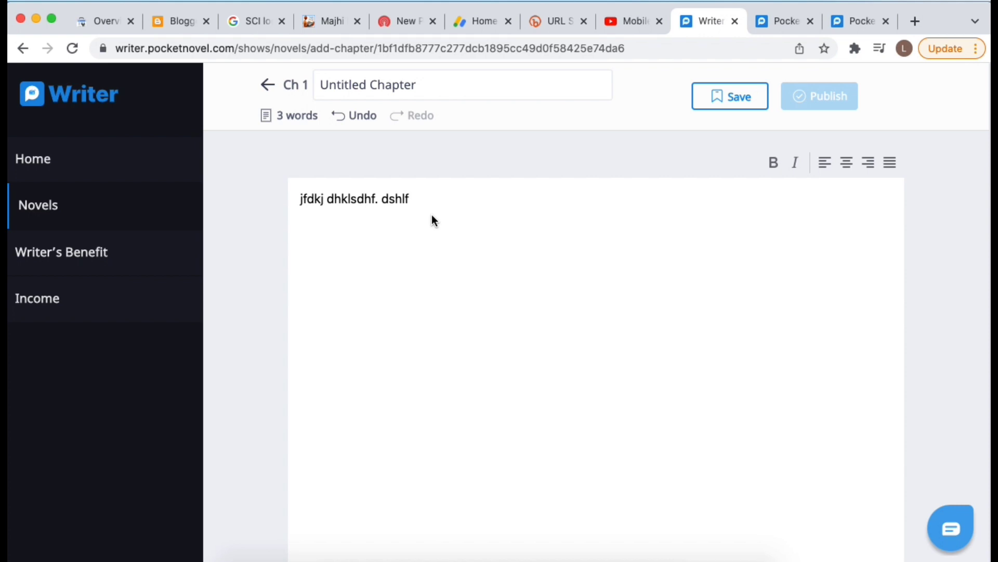
{"action": "triple_click", "coordinate": [444, 199]}
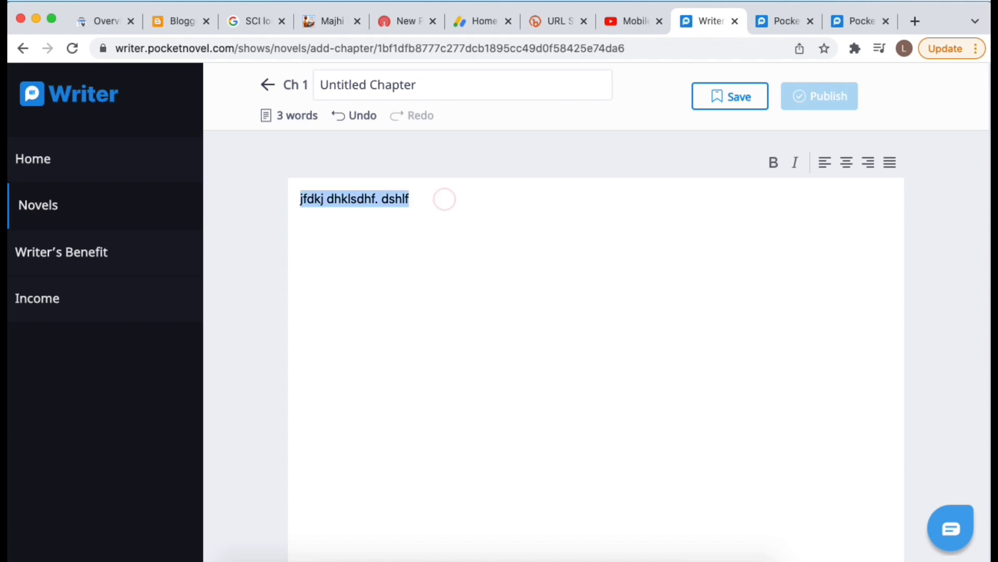
{"action": "key", "text": "BackSpace"}
Step: Write "मराठी भाषा ही खूपच प्रेम" in the body of chapter 1 using Marathi transliteration
{"action": "type", "text": "a"}
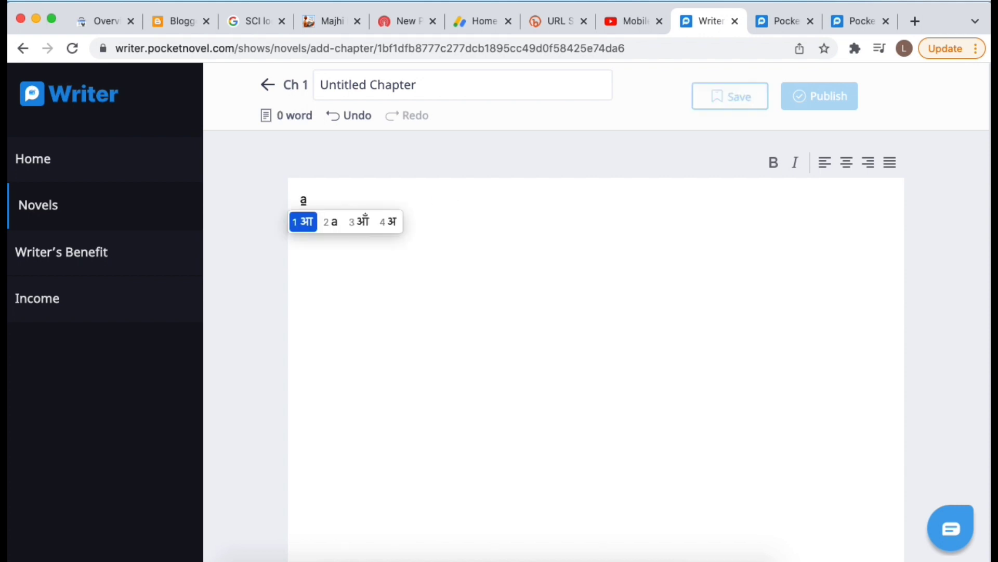
{"action": "type", "text": "pa"}
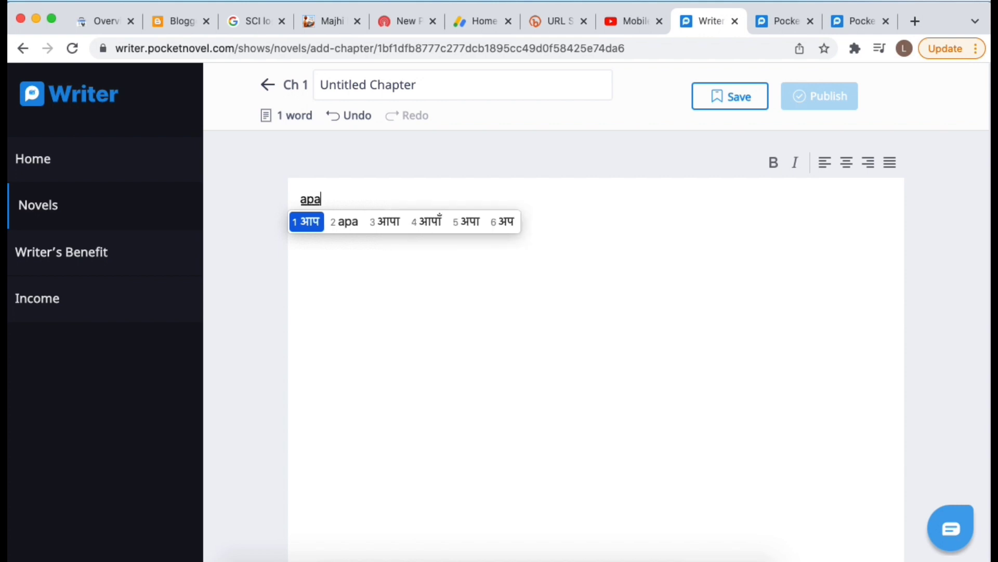
{"action": "type", "text": "lu"}
{"action": "key", "text": "BackSpace"}
{"action": "type", "text": "i"}
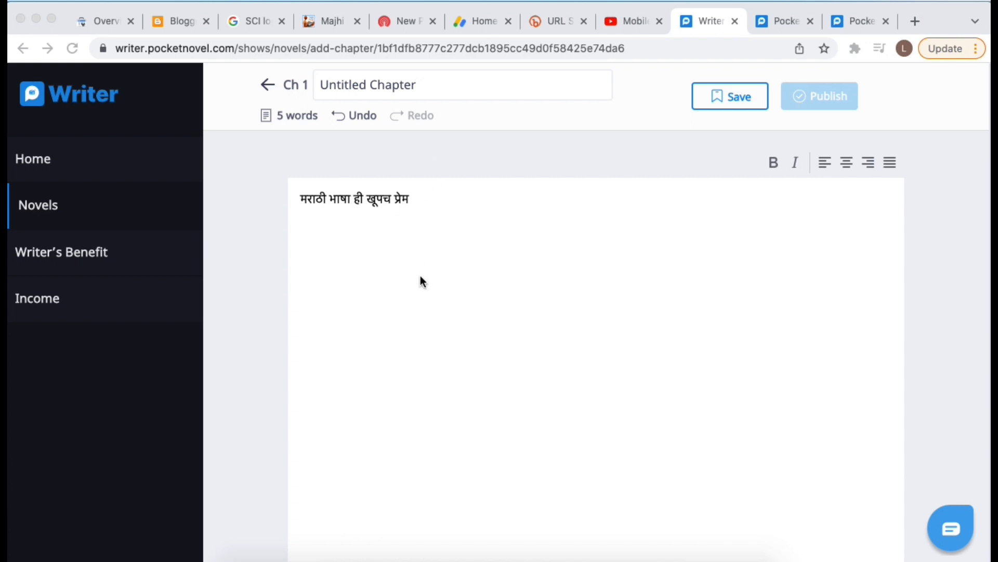
Step: Make the Marathi line of the chapter bold and add a dash at its end
{"action": "triple_click", "coordinate": [410, 198]}
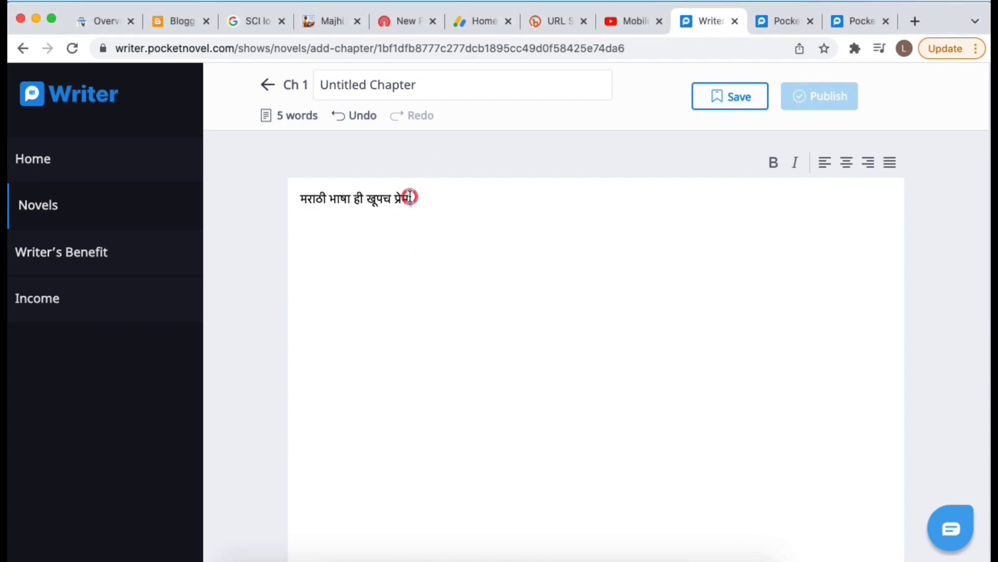
{"action": "left_click", "coordinate": [774, 163]}
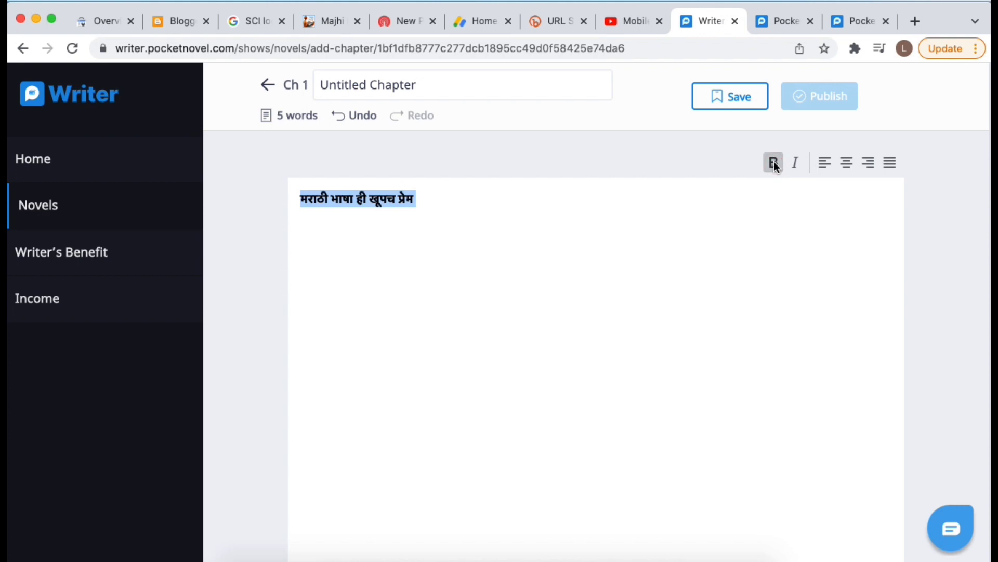
{"action": "left_click", "coordinate": [564, 214]}
{"action": "type", "text": "-"}
Step: Add a line of Devanagari placeholder text three lines below the bold Marathi line
{"action": "key", "text": "Return"}
{"action": "key", "text": "Return"}
{"action": "key", "text": "Return"}
{"action": "type", "text": "dfh"}
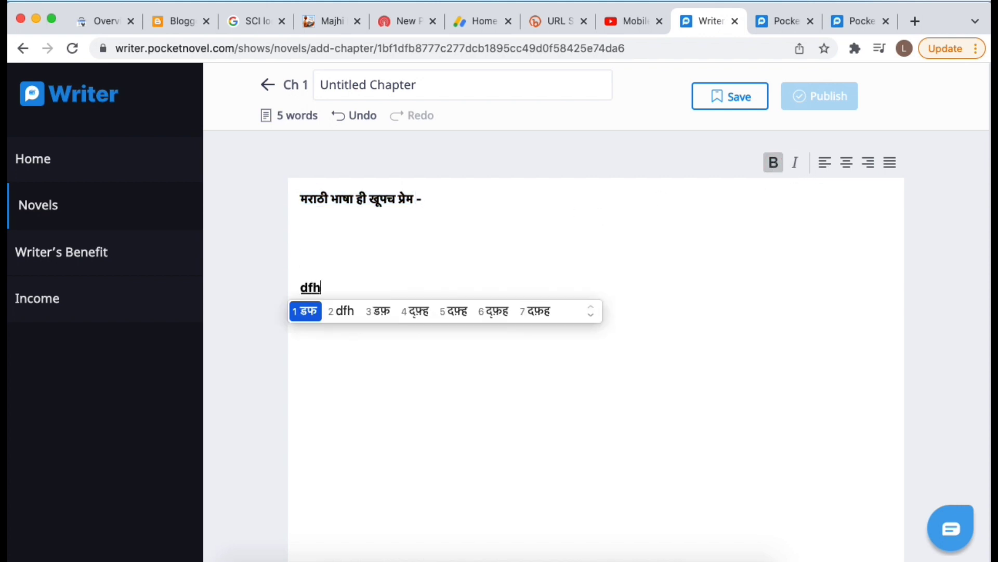
{"action": "type", "text": "djd djskfh efhs fhkjs dsjfh sdj"}
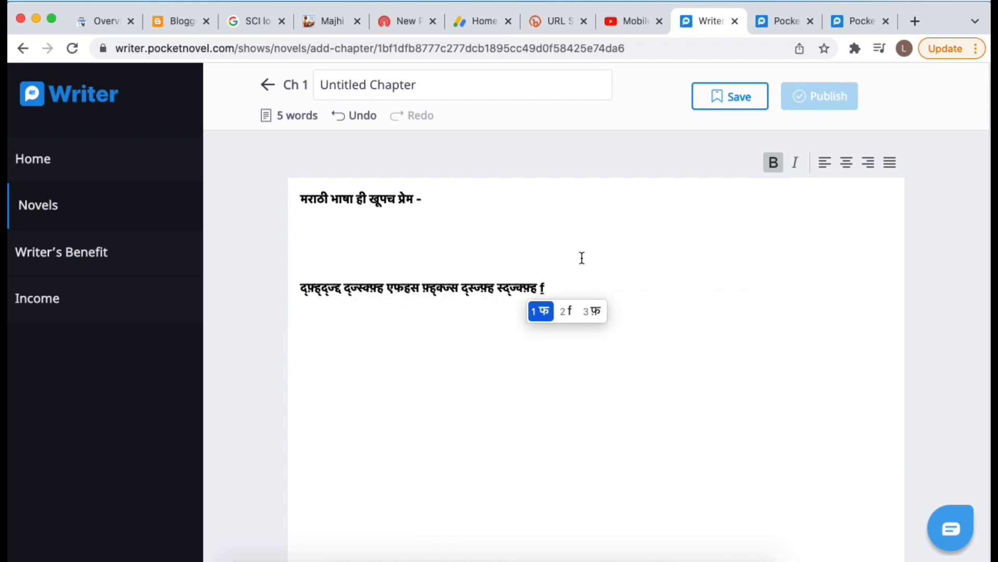
{"action": "type", "text": "f"}
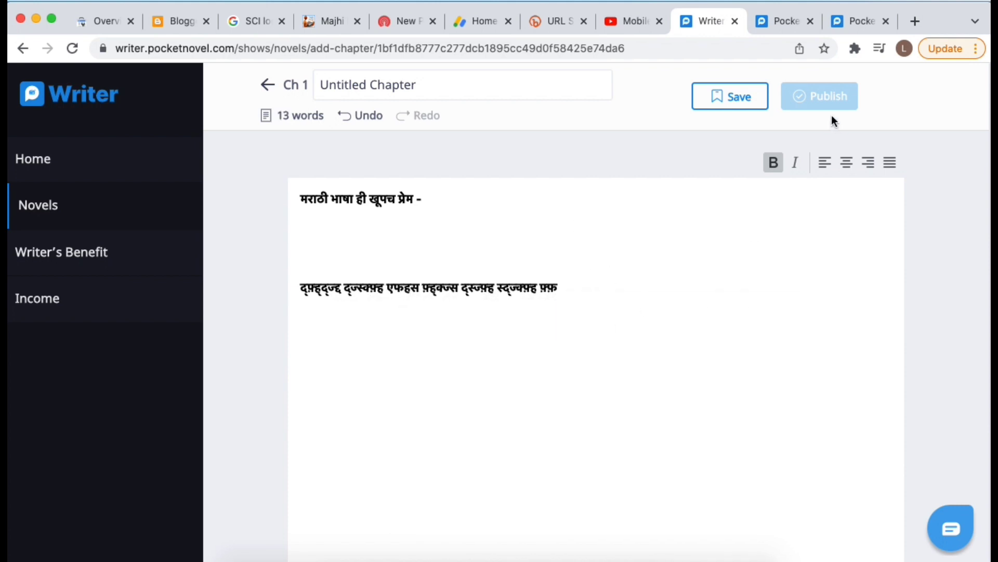
Step: Look through the Writer's Benefit page, including its novel publishing video, and view the Income page with its withdrawal option
{"action": "mouse_move", "coordinate": [817, 113]}
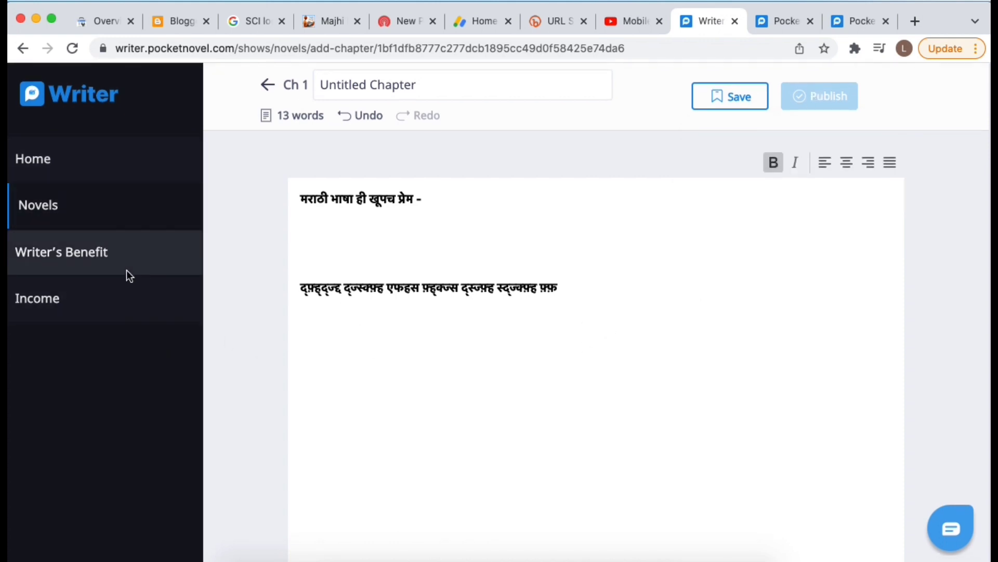
{"action": "double_click", "coordinate": [79, 257]}
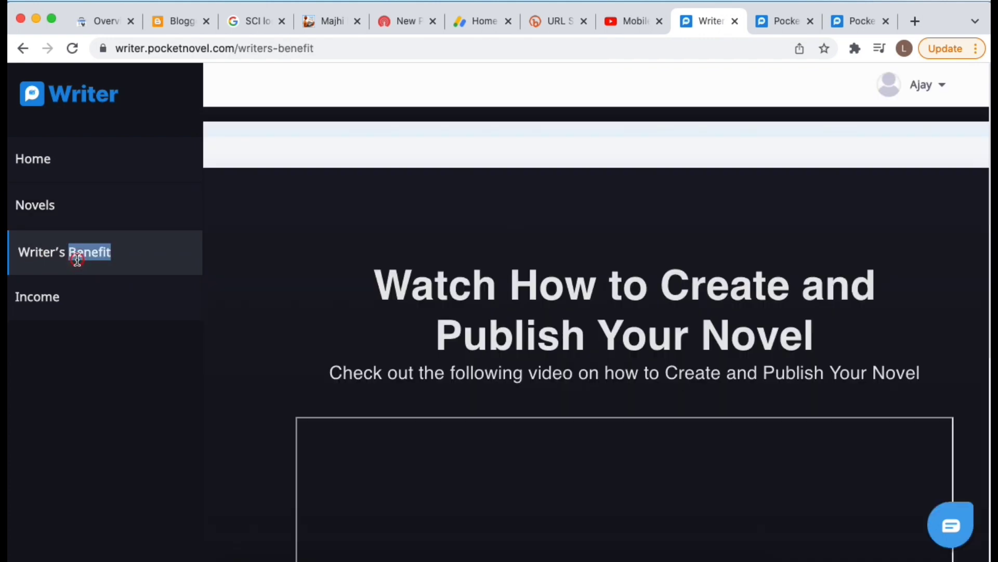
{"action": "scroll", "coordinate": [436, 396], "scroll_direction": "down", "scroll_amount": 1}
{"action": "scroll", "coordinate": [436, 396], "scroll_direction": "down", "scroll_amount": 15}
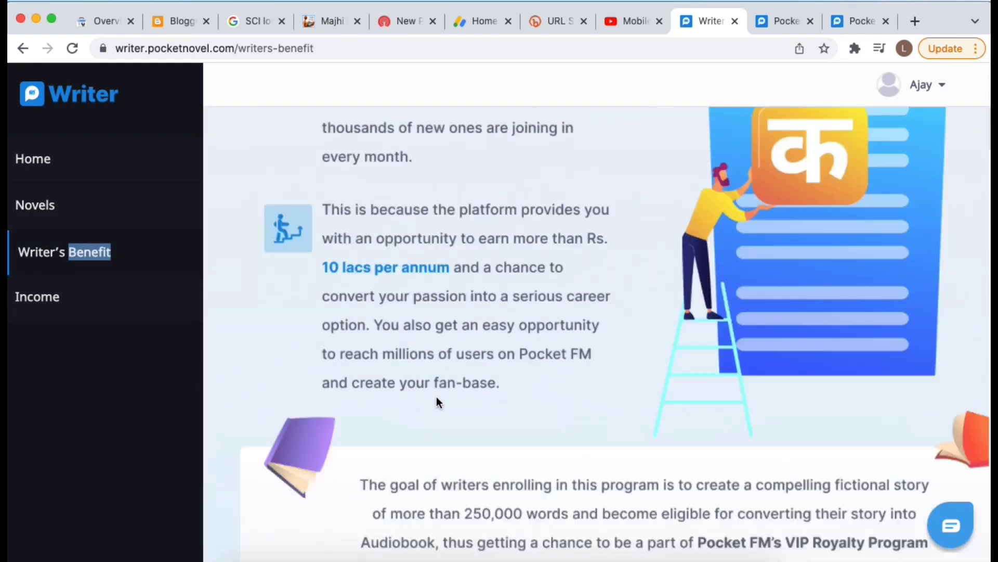
{"action": "scroll", "coordinate": [436, 396], "scroll_direction": "down", "scroll_amount": 15}
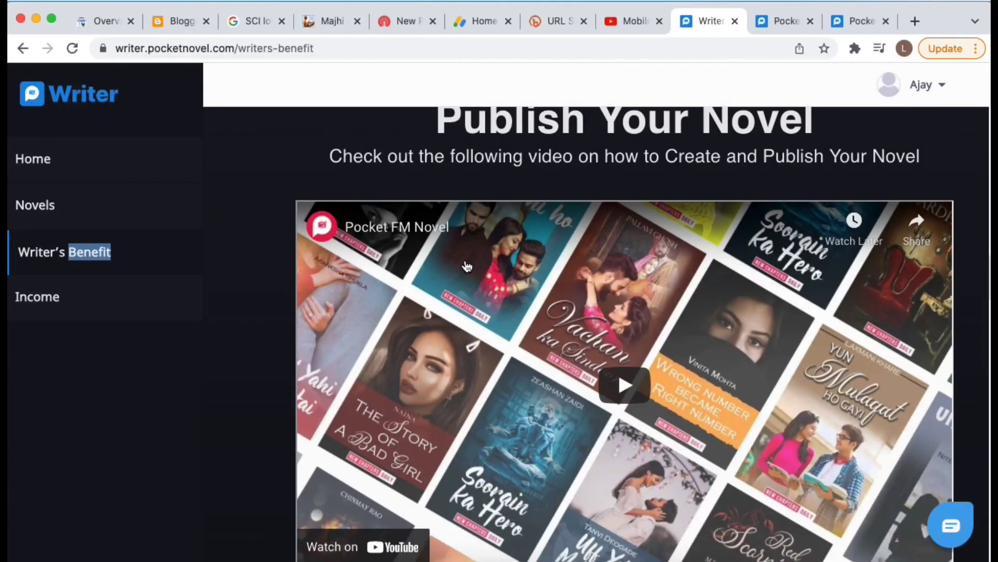
{"action": "scroll", "coordinate": [582, 355], "scroll_direction": "down", "scroll_amount": 3}
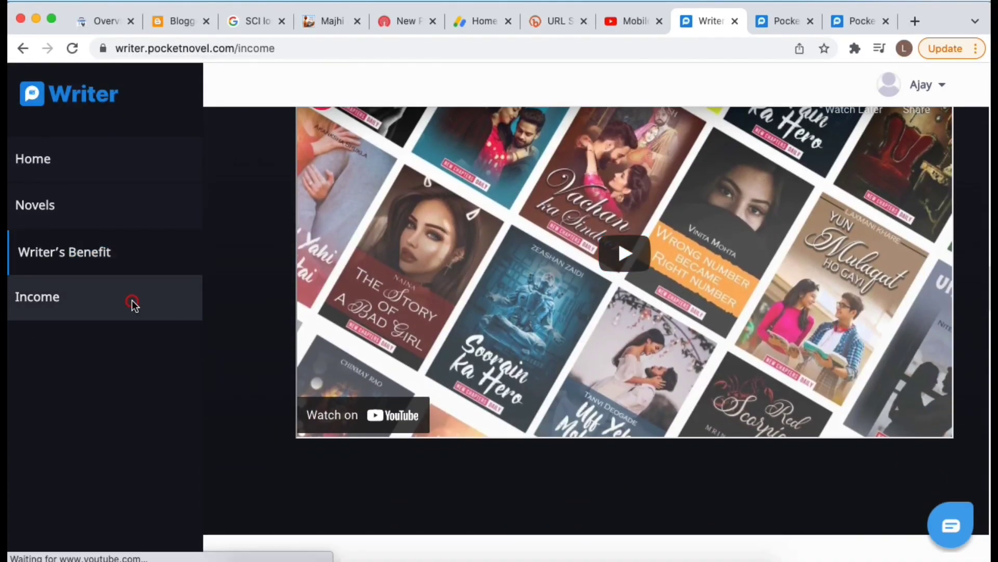
{"action": "left_click", "coordinate": [133, 301]}
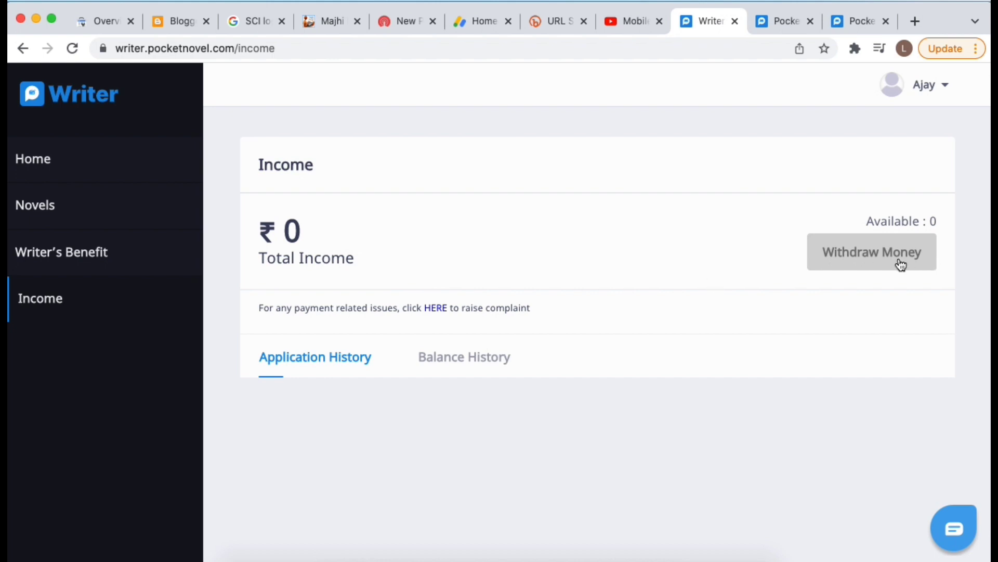
Step: Go to the Home dashboard and review the Marathi Story publishing progress and the account menu options
{"action": "left_click", "coordinate": [23, 164]}
{"action": "scroll", "coordinate": [706, 421], "scroll_direction": "down", "scroll_amount": 2}
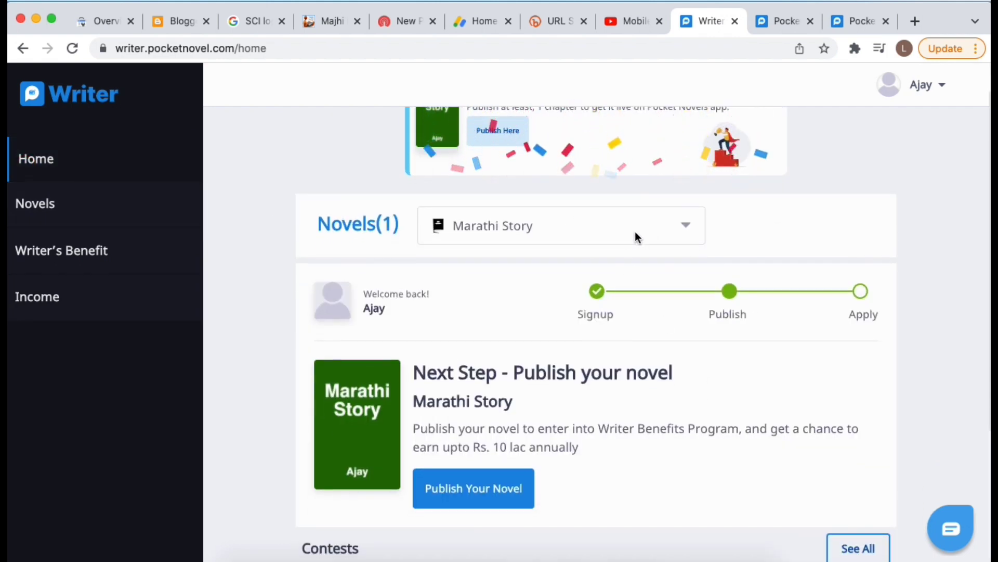
{"action": "scroll", "coordinate": [496, 237], "scroll_direction": "up", "scroll_amount": 2}
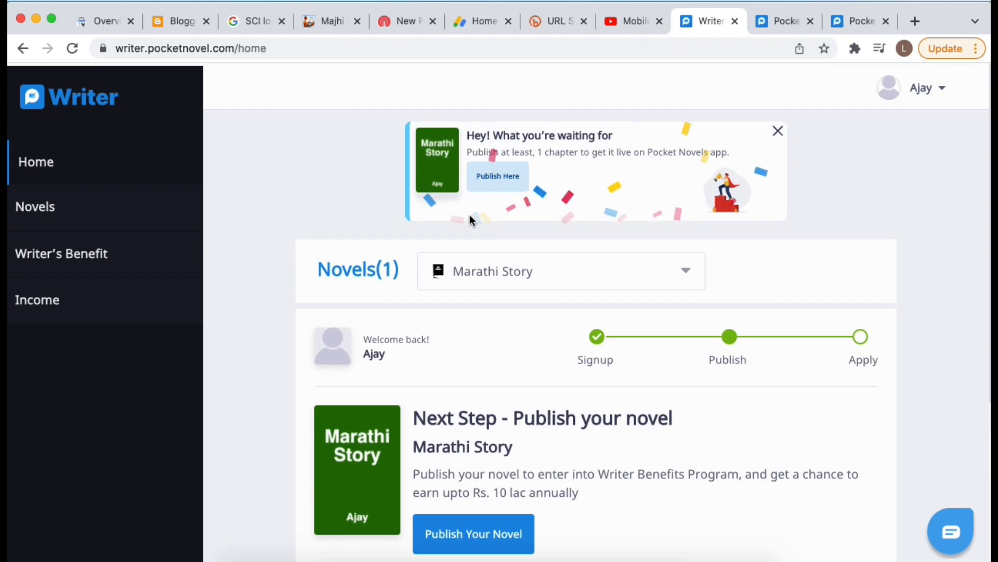
{"action": "scroll", "coordinate": [489, 253], "scroll_direction": "down", "scroll_amount": 5}
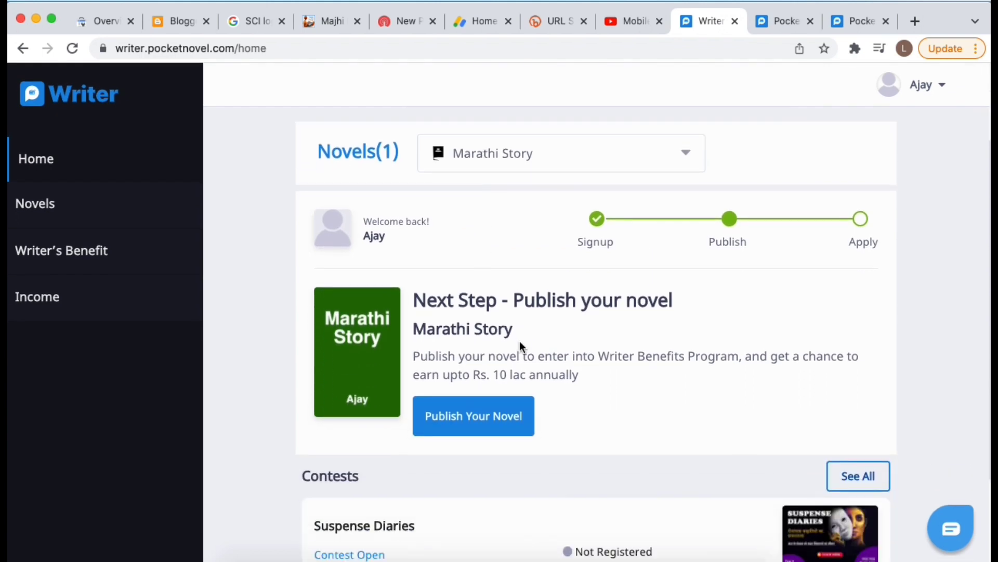
{"action": "scroll", "coordinate": [520, 350], "scroll_direction": "down", "scroll_amount": 2}
{"action": "scroll", "coordinate": [648, 262], "scroll_direction": "down", "scroll_amount": 1}
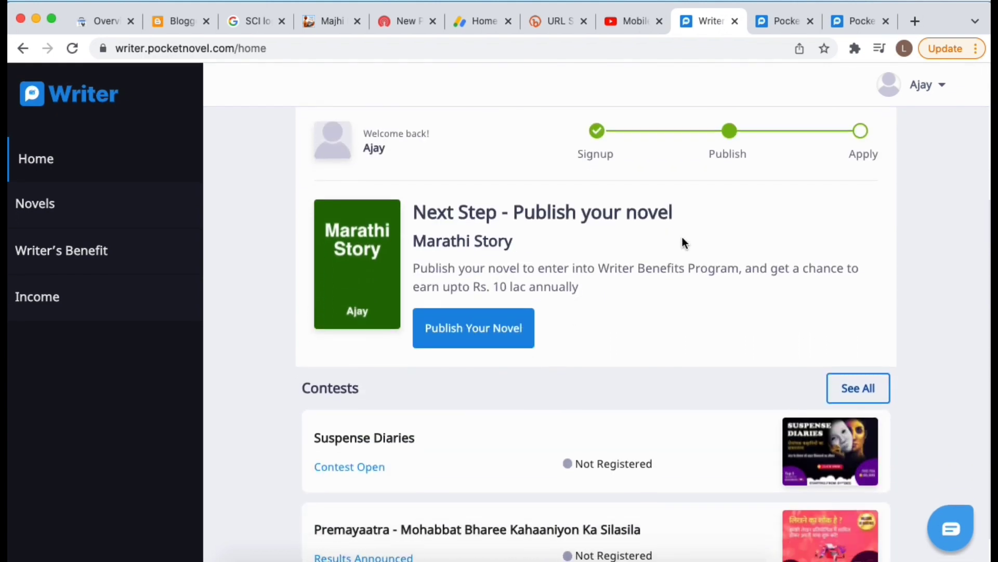
{"action": "scroll", "coordinate": [705, 227], "scroll_direction": "down", "scroll_amount": 1}
{"action": "scroll", "coordinate": [705, 227], "scroll_direction": "up", "scroll_amount": 4}
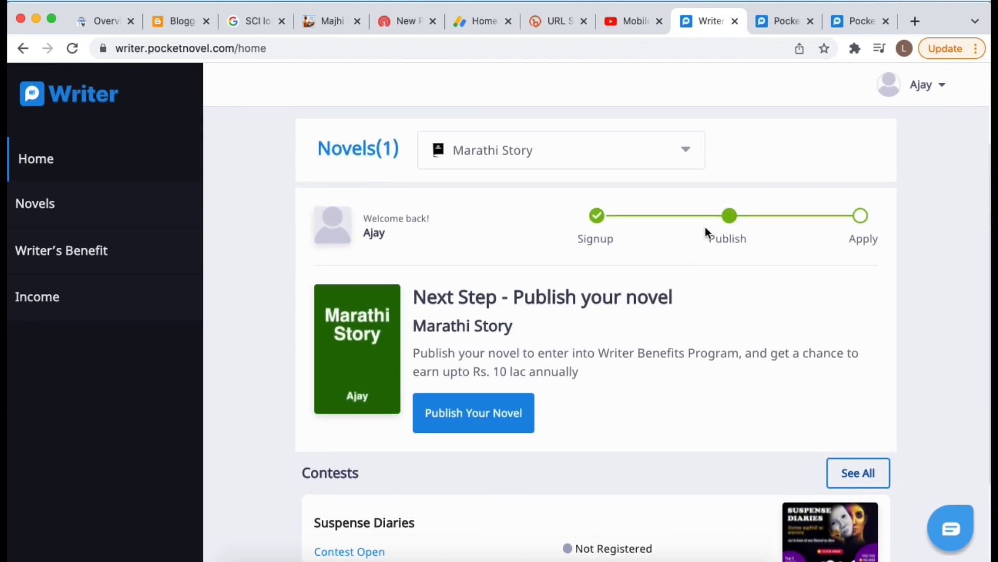
{"action": "left_click", "coordinate": [918, 86]}
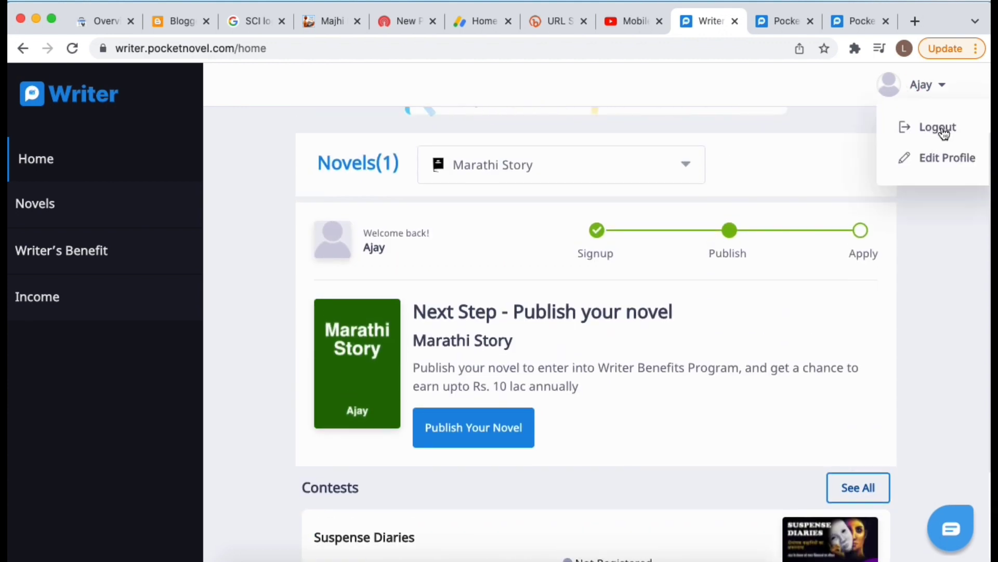
{"action": "left_click", "coordinate": [835, 341]}
Step: Open the Suspense Diaries contest page and examine the word requirements and dates of Stage 1 and Stage 2
{"action": "scroll", "coordinate": [833, 342], "scroll_direction": "down", "scroll_amount": 3}
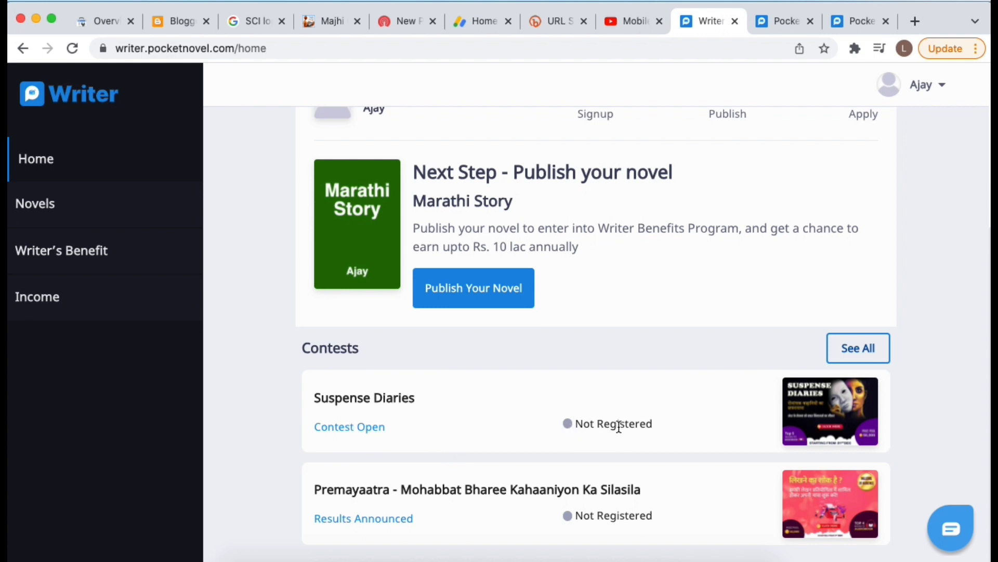
{"action": "left_click", "coordinate": [349, 426]}
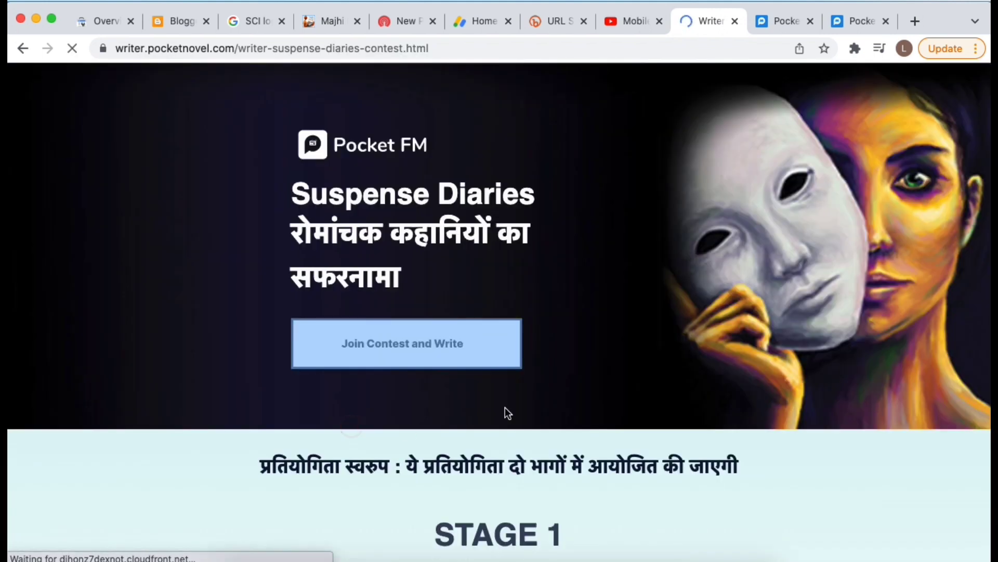
{"action": "scroll", "coordinate": [531, 398], "scroll_direction": "down", "scroll_amount": 5}
{"action": "scroll", "coordinate": [530, 405], "scroll_direction": "down", "scroll_amount": 3}
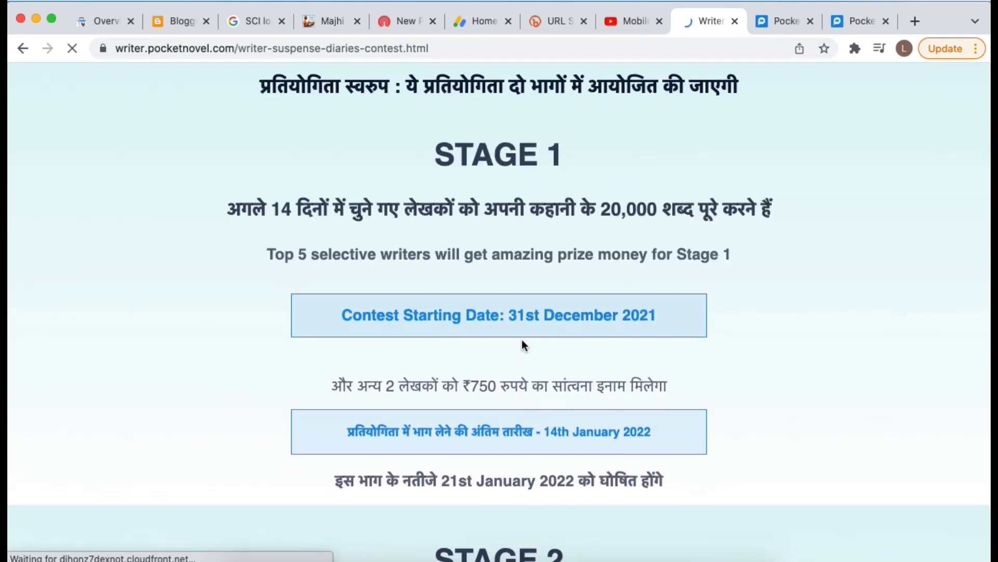
{"action": "scroll", "coordinate": [517, 321], "scroll_direction": "down", "scroll_amount": 3}
{"action": "scroll", "coordinate": [518, 319], "scroll_direction": "down", "scroll_amount": 6}
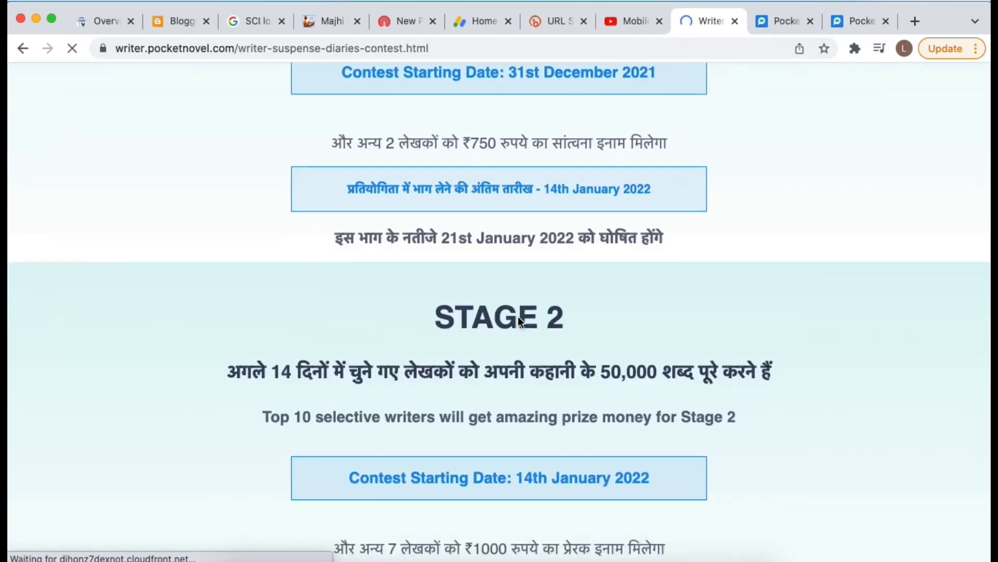
{"action": "scroll", "coordinate": [681, 266], "scroll_direction": "down", "scroll_amount": 4}
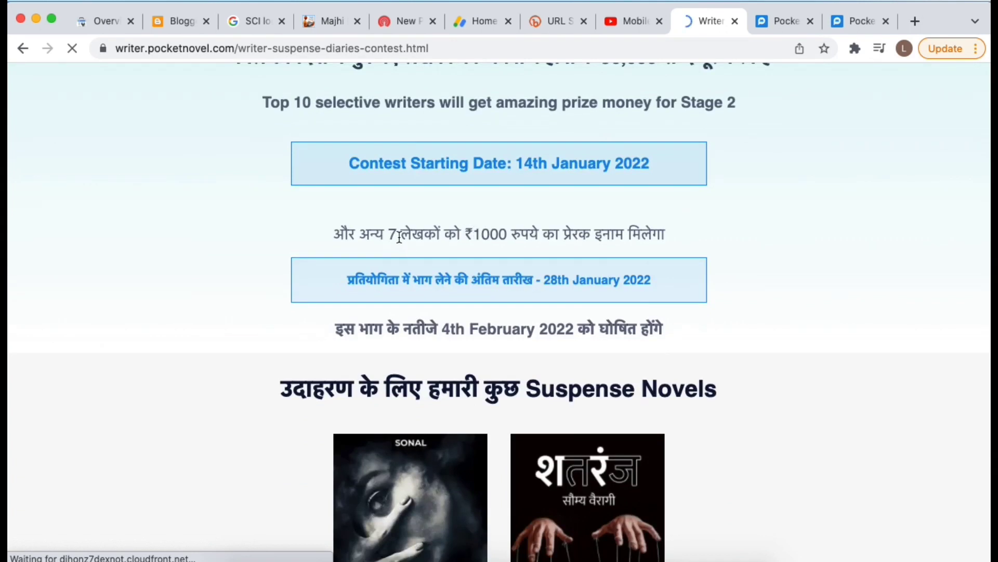
{"action": "scroll", "coordinate": [556, 239], "scroll_direction": "down", "scroll_amount": 2}
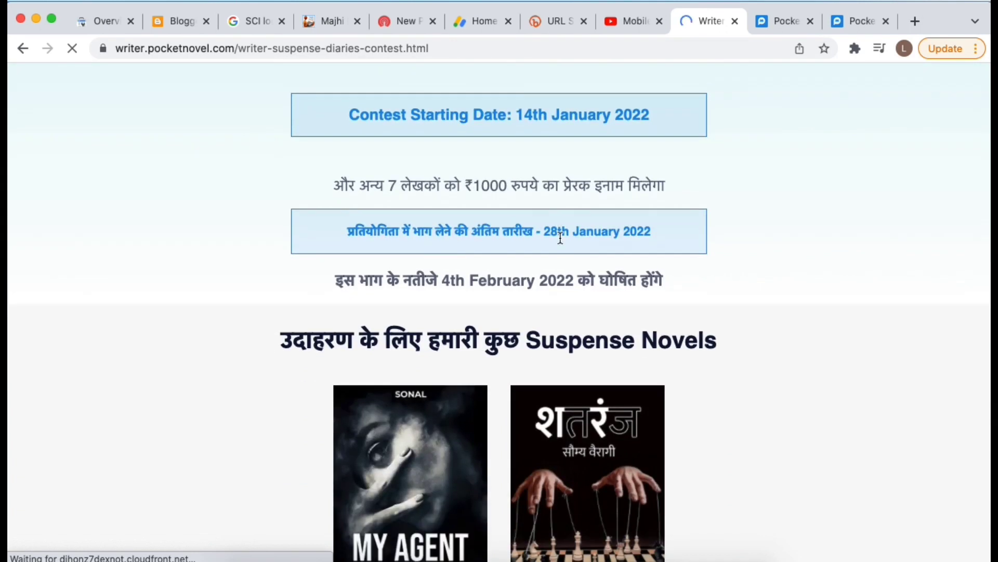
Step: Examine the Stage 2 prizes and the sample suspense novels of the contest, and return to the Home dashboard
{"action": "scroll", "coordinate": [559, 313], "scroll_direction": "up", "scroll_amount": 5}
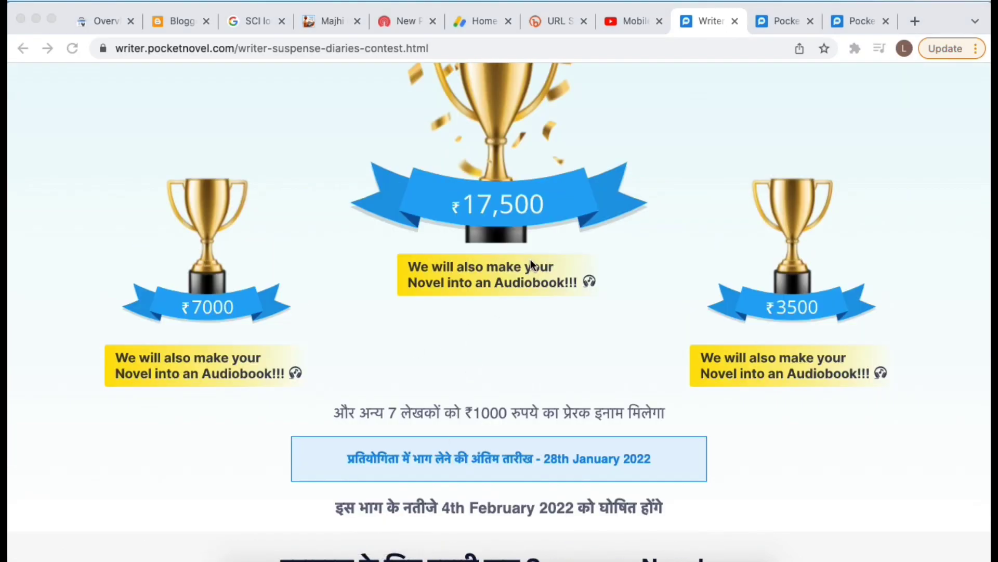
{"action": "scroll", "coordinate": [497, 306], "scroll_direction": "up", "scroll_amount": 1}
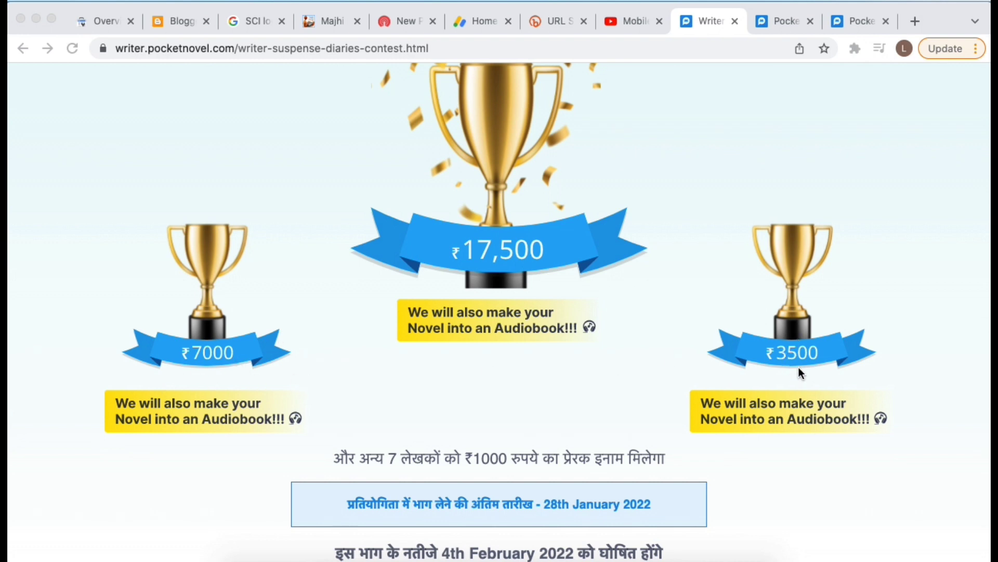
{"action": "scroll", "coordinate": [797, 366], "scroll_direction": "down", "scroll_amount": 3}
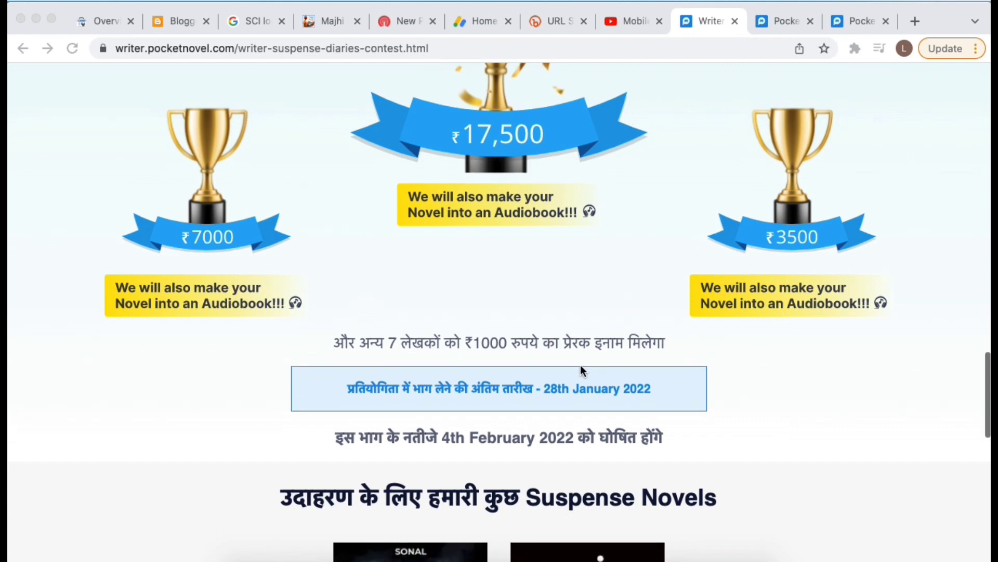
{"action": "scroll", "coordinate": [581, 364], "scroll_direction": "down", "scroll_amount": 5}
{"action": "scroll", "coordinate": [580, 364], "scroll_direction": "down", "scroll_amount": 4}
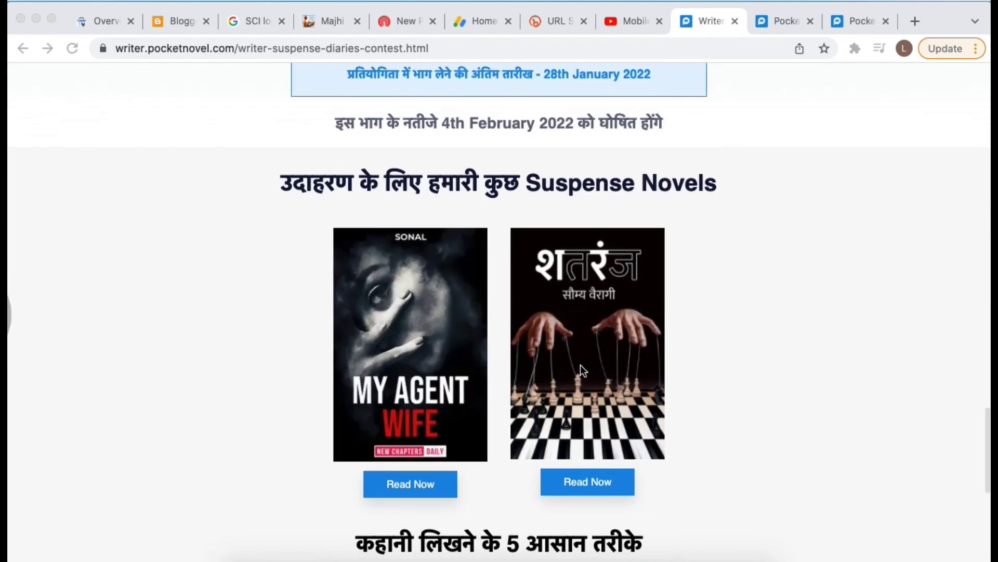
{"action": "left_click", "coordinate": [580, 364]}
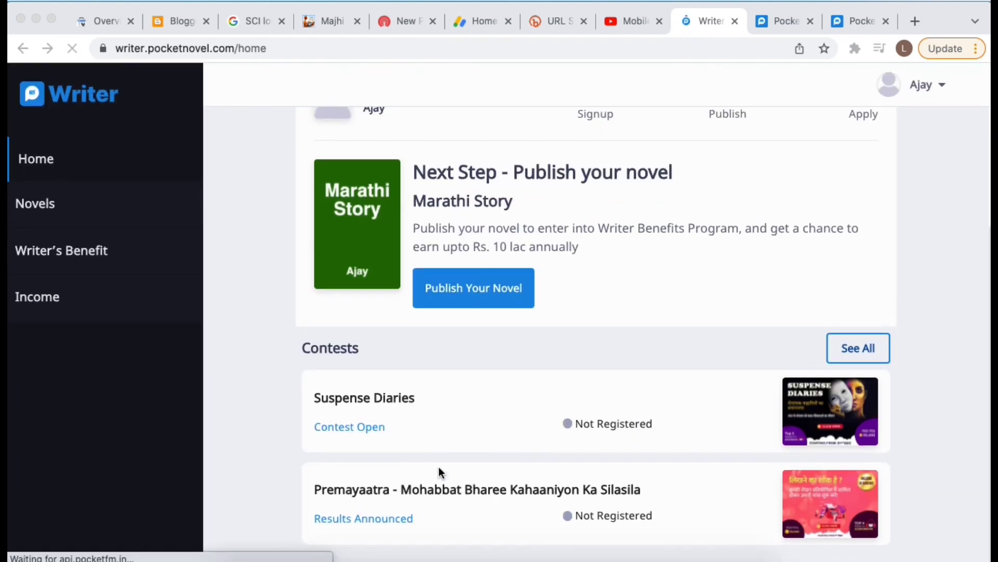
Step: Open the announced results of the Premayaatra contest and look through the winning novels and their rewards
{"action": "left_click", "coordinate": [366, 520]}
{"action": "left_click", "coordinate": [358, 519]}
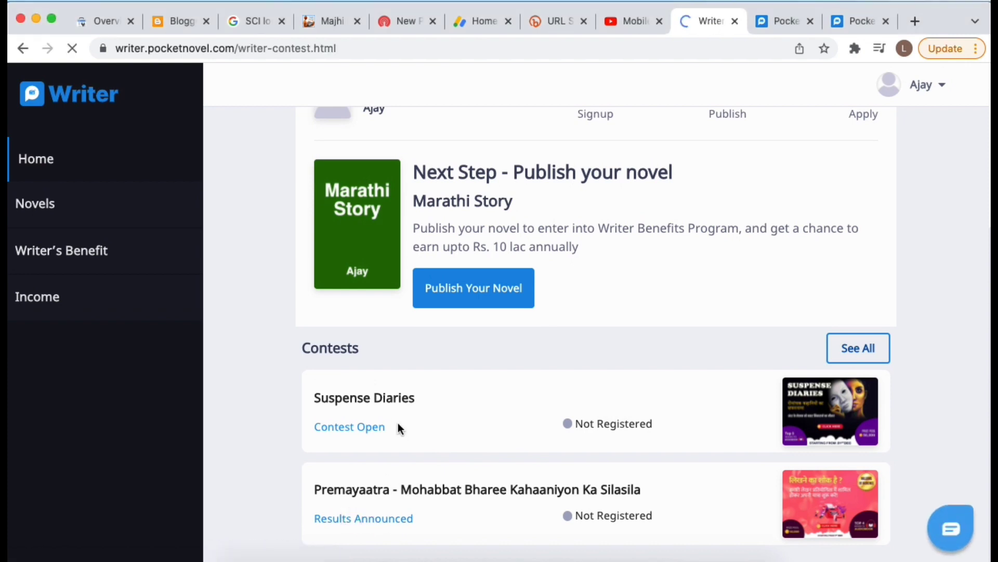
{"action": "scroll", "coordinate": [413, 391], "scroll_direction": "down", "scroll_amount": 10}
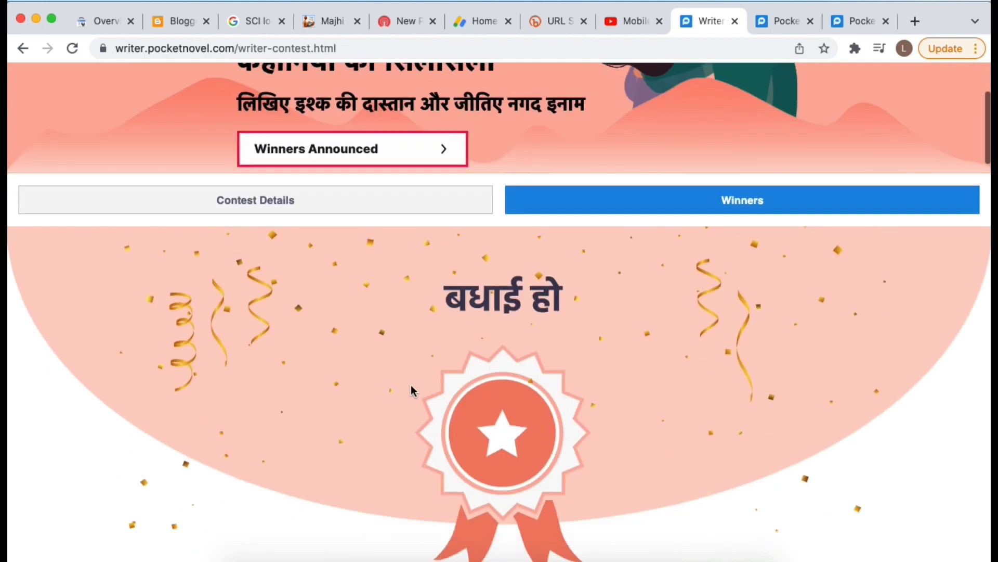
{"action": "scroll", "coordinate": [410, 391], "scroll_direction": "down", "scroll_amount": 2}
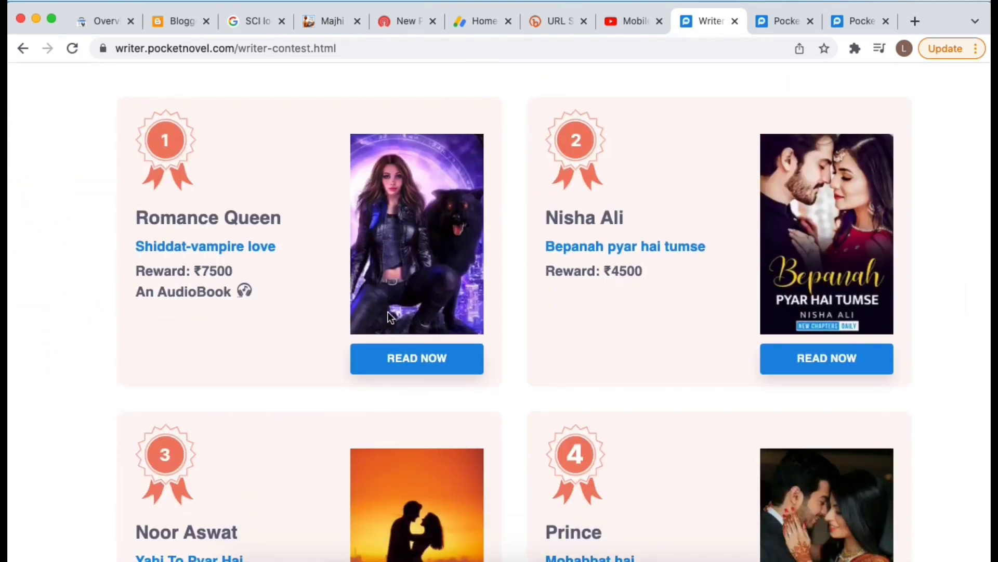
{"action": "scroll", "coordinate": [686, 351], "scroll_direction": "down", "scroll_amount": 3}
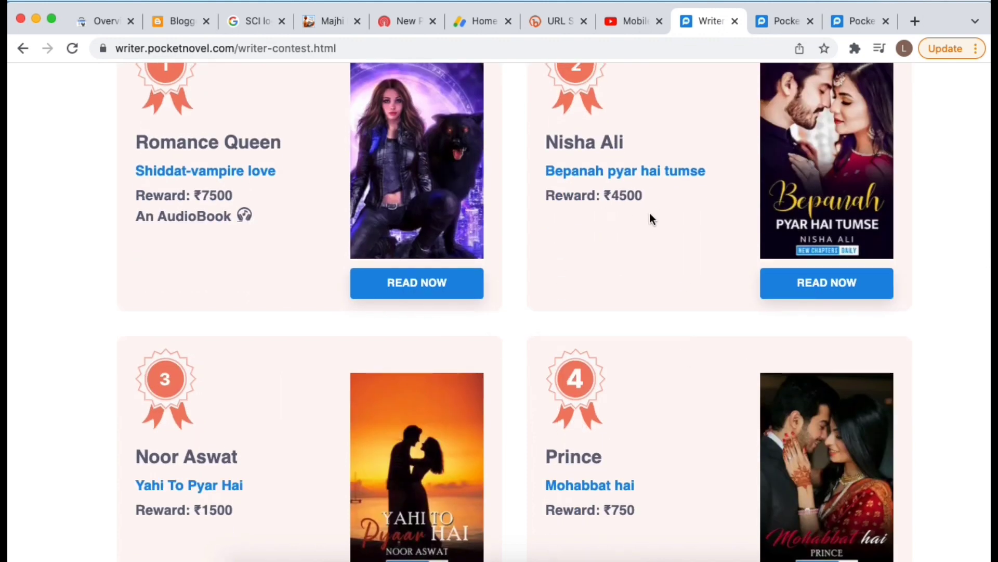
{"action": "scroll", "coordinate": [637, 217], "scroll_direction": "down", "scroll_amount": 10}
{"action": "scroll", "coordinate": [645, 425], "scroll_direction": "down", "scroll_amount": 20}
{"action": "scroll", "coordinate": [645, 423], "scroll_direction": "down", "scroll_amount": 7}
{"action": "scroll", "coordinate": [260, 248], "scroll_direction": "down", "scroll_amount": 18}
{"action": "scroll", "coordinate": [423, 323], "scroll_direction": "down", "scroll_amount": 20}
{"action": "scroll", "coordinate": [423, 322], "scroll_direction": "up", "scroll_amount": 20}
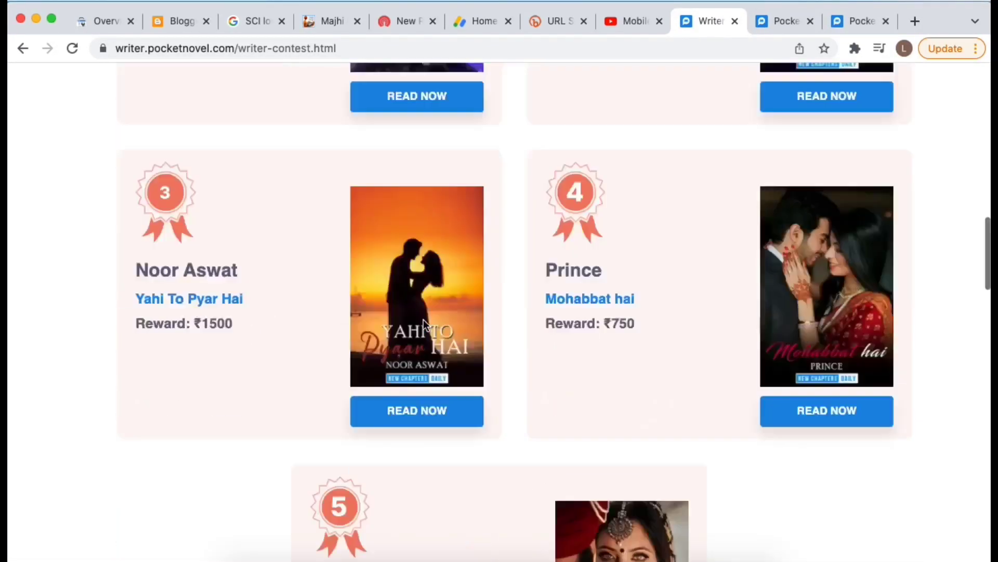